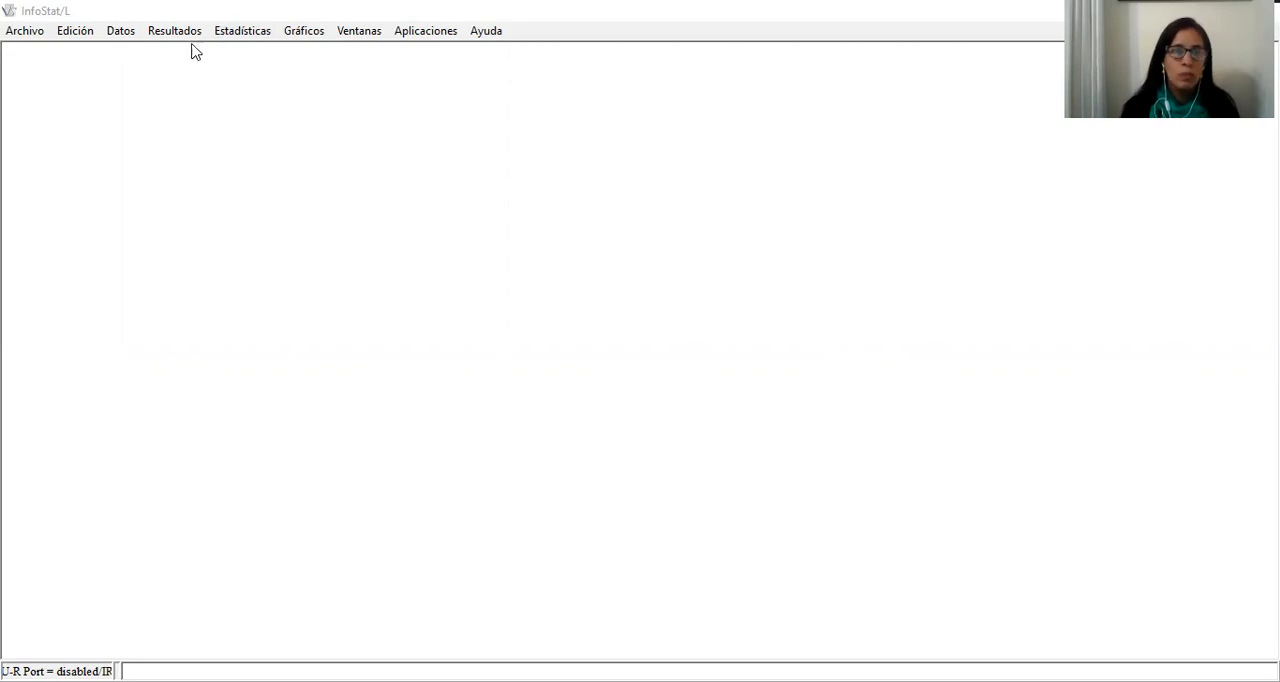
Open Datos.Autos (TRABAJO PRÁCTICO N1 Estadística Descriptiva PYE INGENIERÍA MECÁNICA 2020).xlsx from Sheet1 with the first row as column names and make the table window taller
{"action": "left_click", "coordinate": [26, 31]}
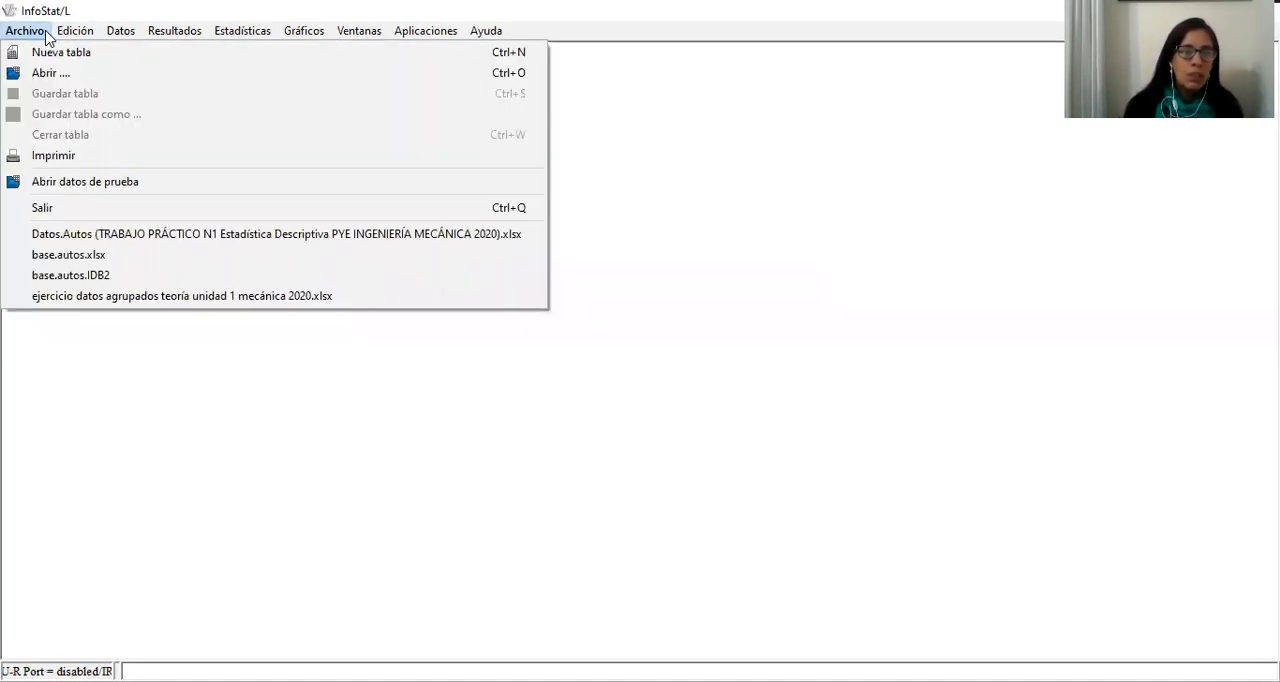
{"action": "left_click", "coordinate": [44, 74]}
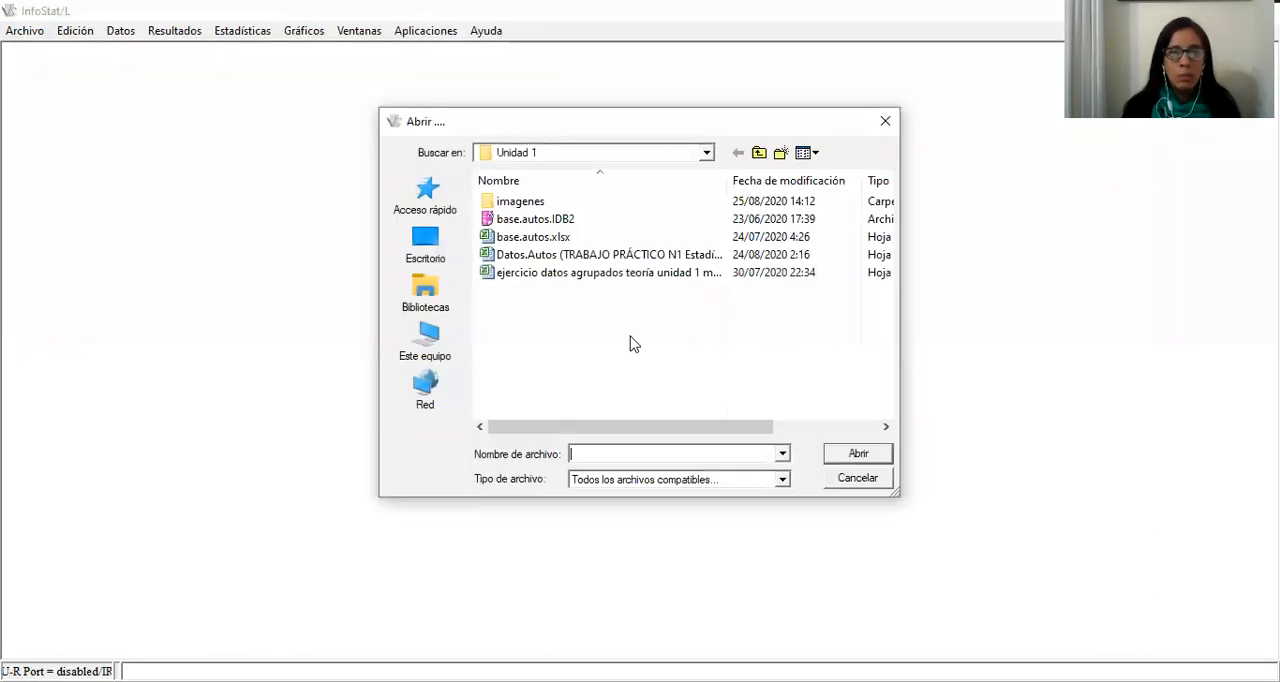
{"action": "left_click", "coordinate": [580, 254]}
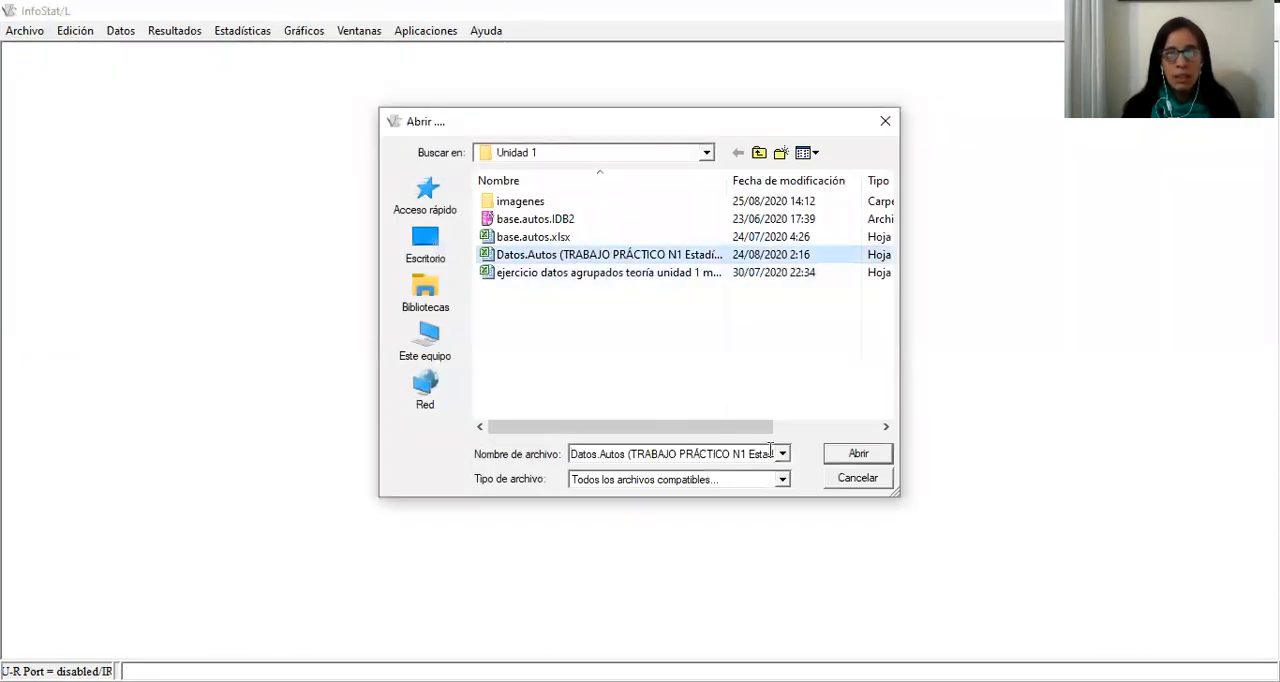
{"action": "left_click", "coordinate": [857, 454]}
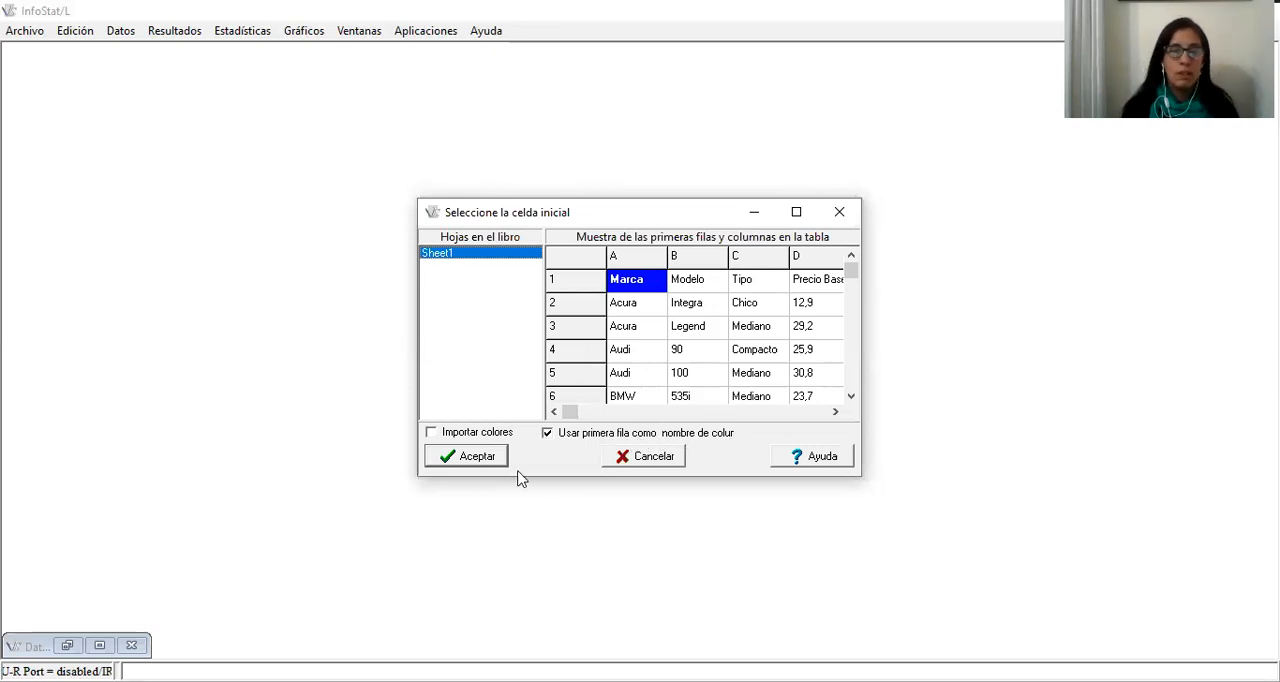
{"action": "left_click", "coordinate": [477, 464]}
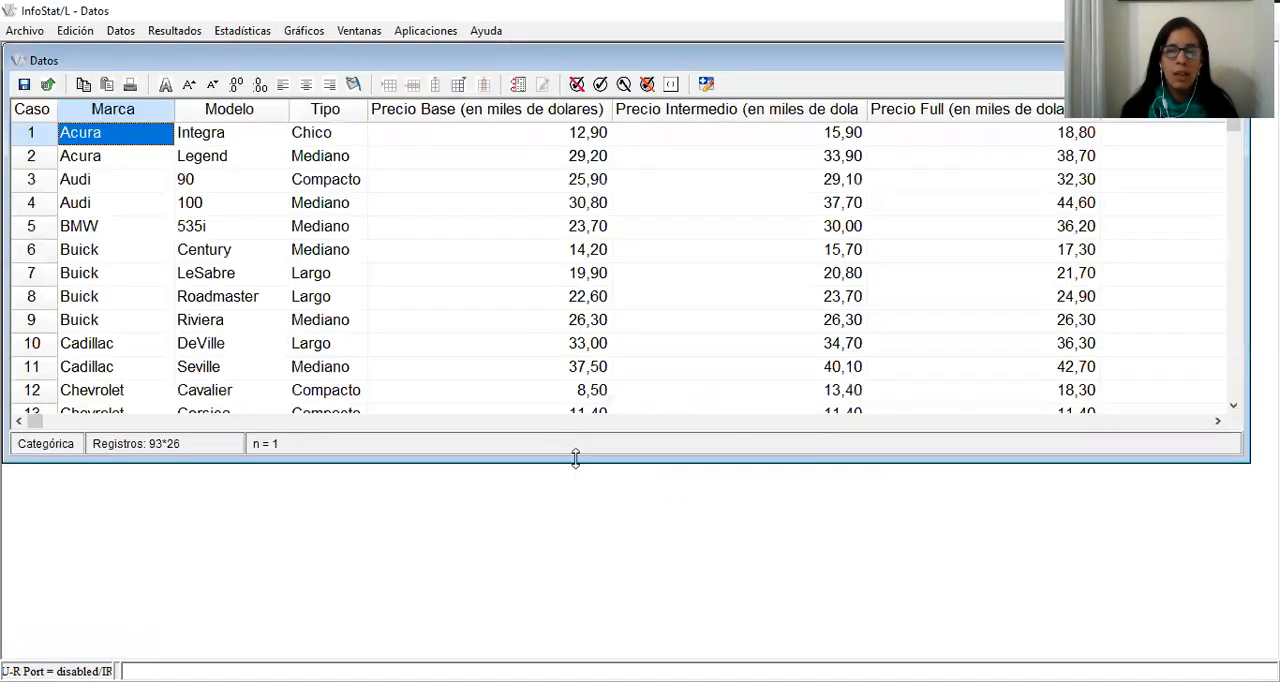
{"action": "left_click_drag", "start_coordinate": [575, 457], "coordinate": [575, 635]}
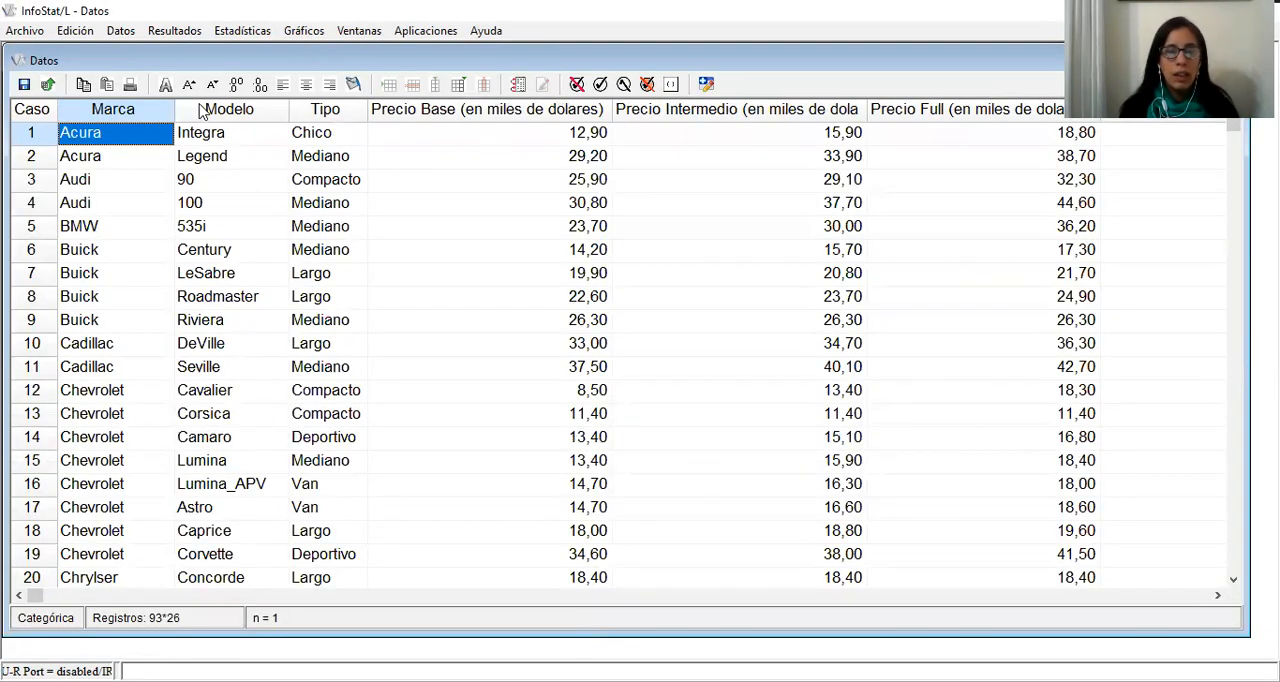
Review the table's variables and their data types from Marca through the price, consumption and engine columns
{"action": "left_click", "coordinate": [152, 116]}
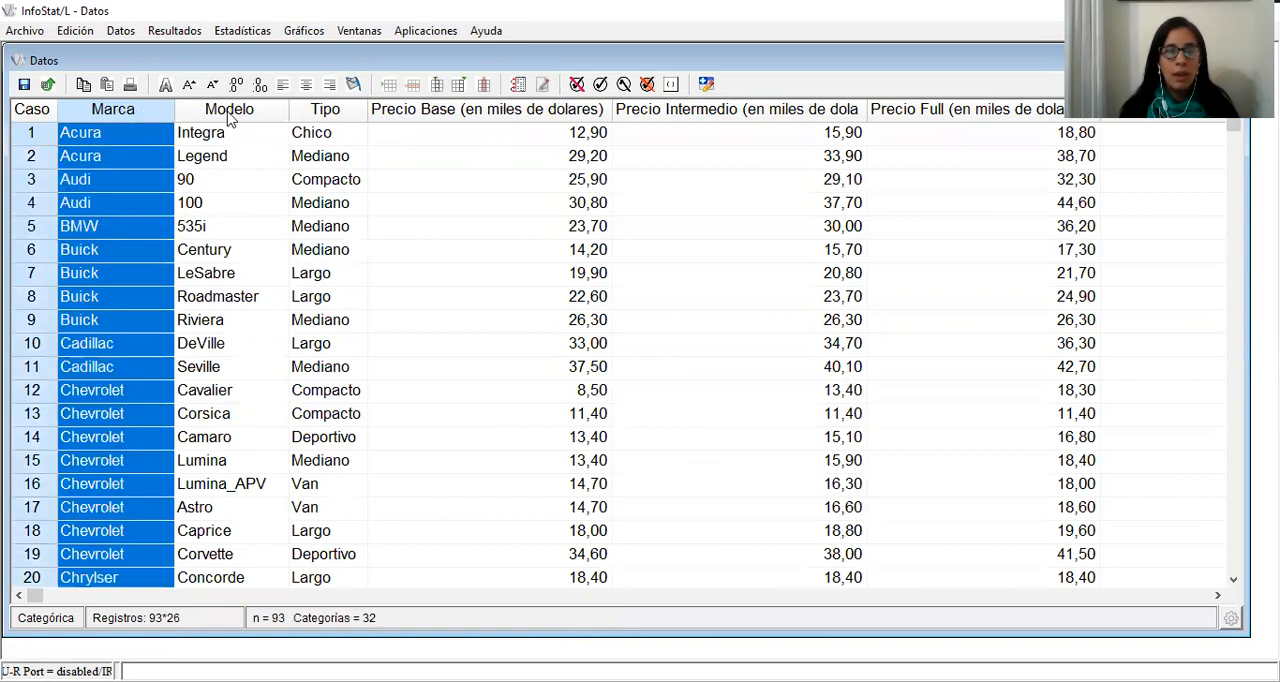
{"action": "left_click", "coordinate": [345, 117]}
{"action": "left_click", "coordinate": [500, 112]}
{"action": "left_click", "coordinate": [698, 118]}
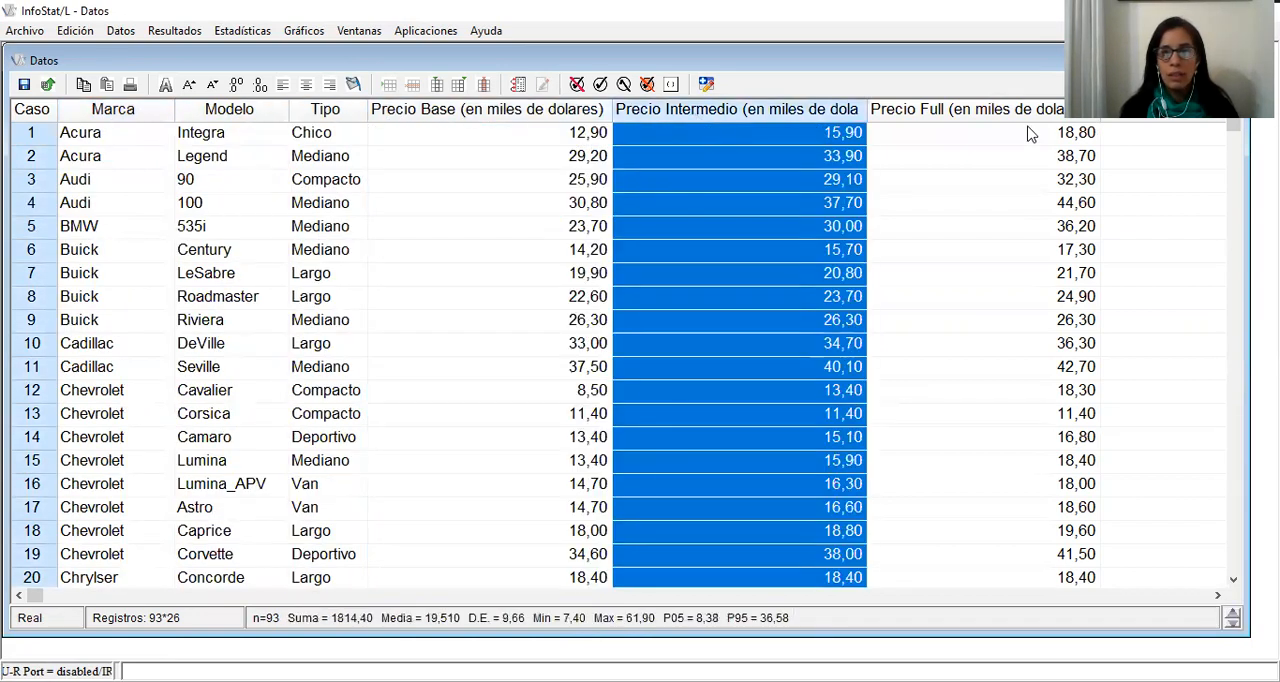
{"action": "left_click", "coordinate": [1014, 118]}
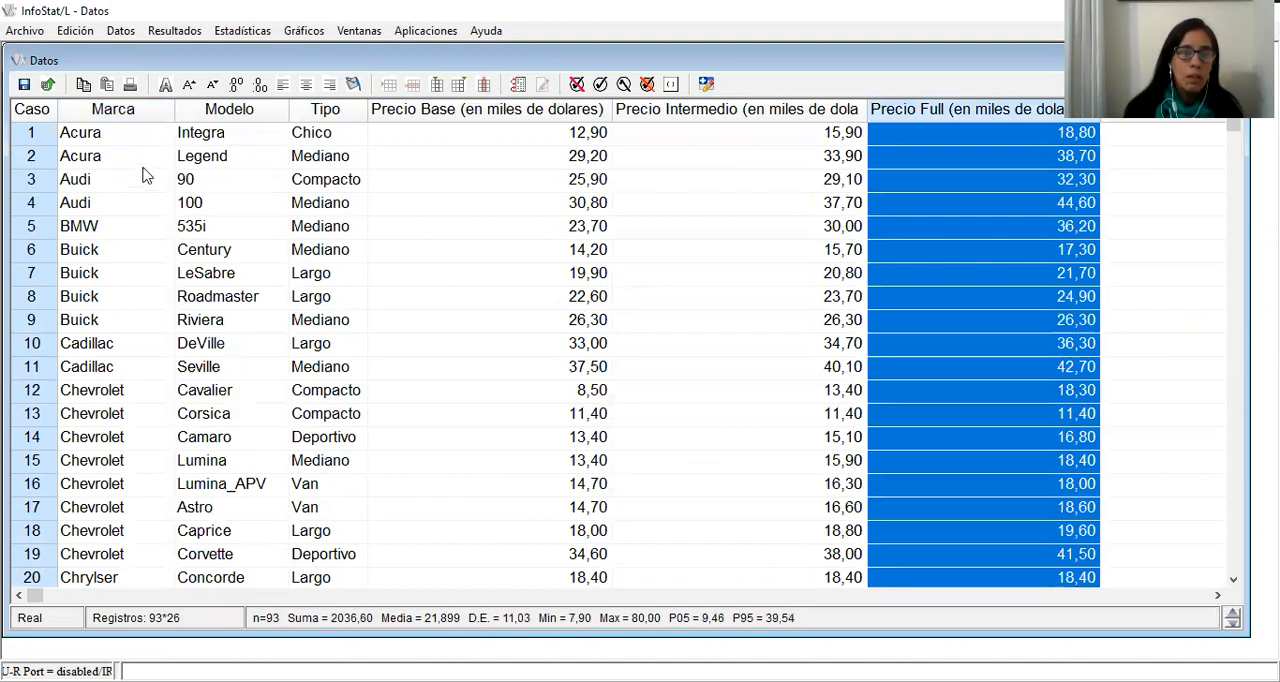
{"action": "left_click", "coordinate": [359, 596]}
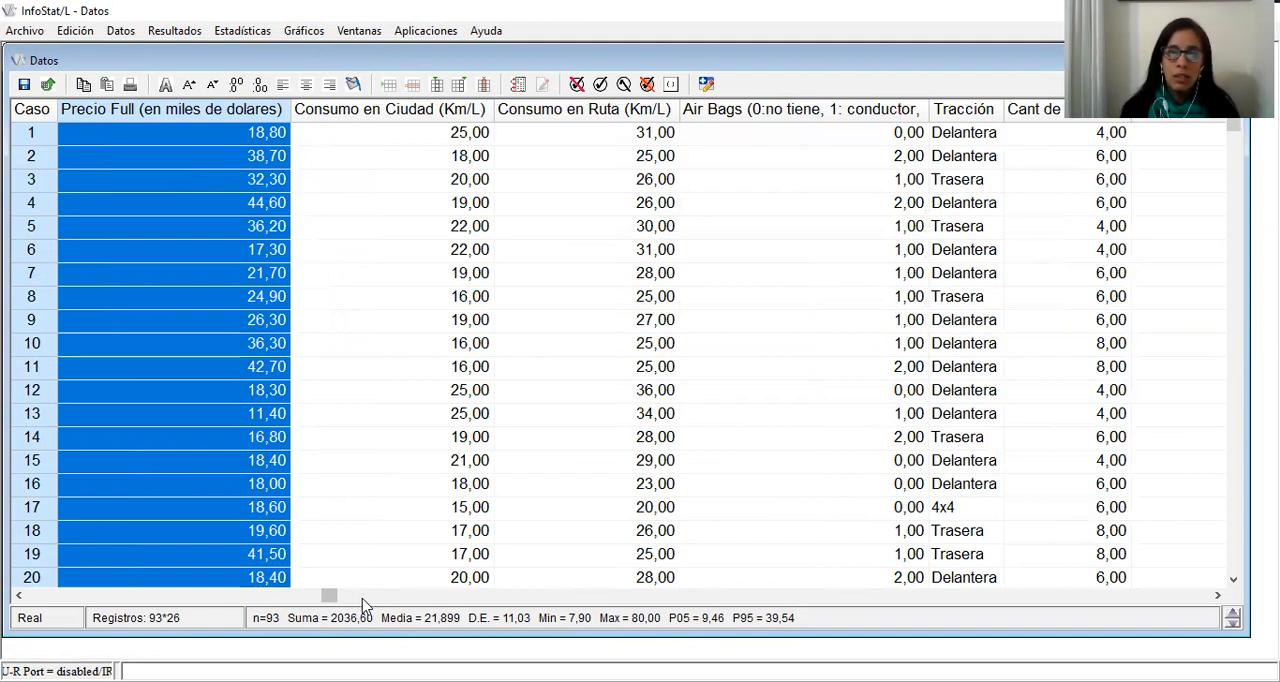
{"action": "left_click", "coordinate": [359, 597]}
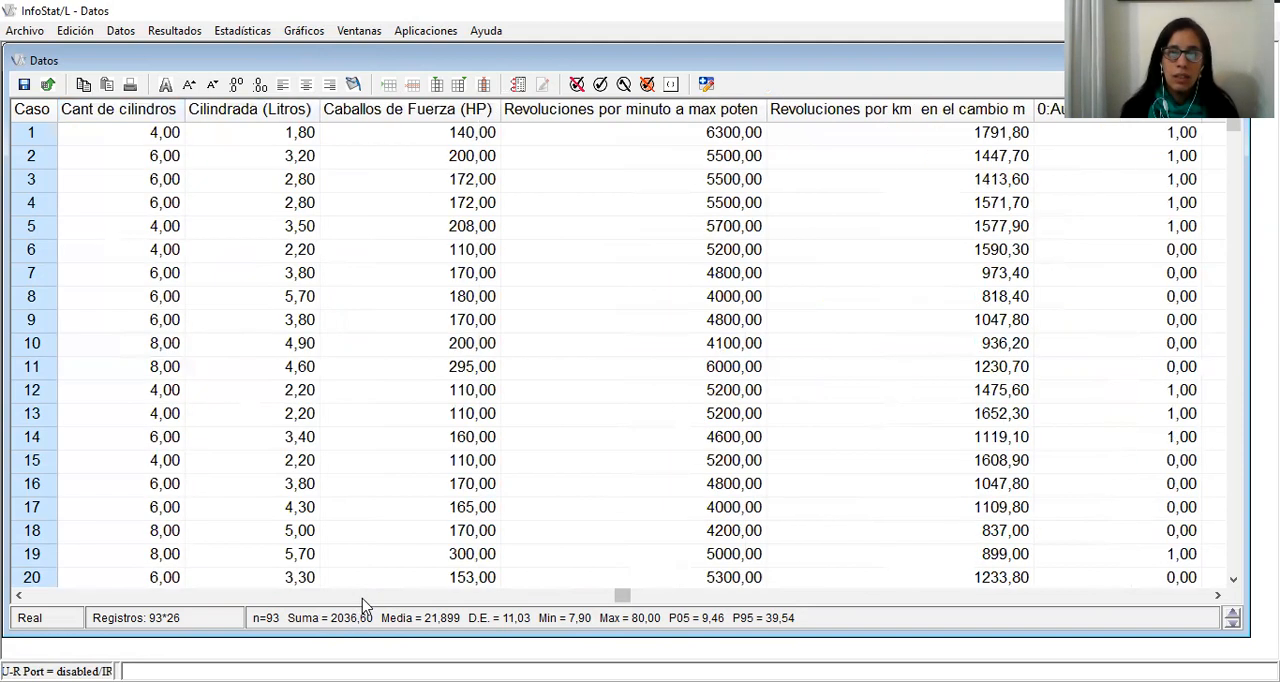
Change the data type of the Cant de cilindros column to Entero
{"action": "left_click", "coordinate": [130, 108]}
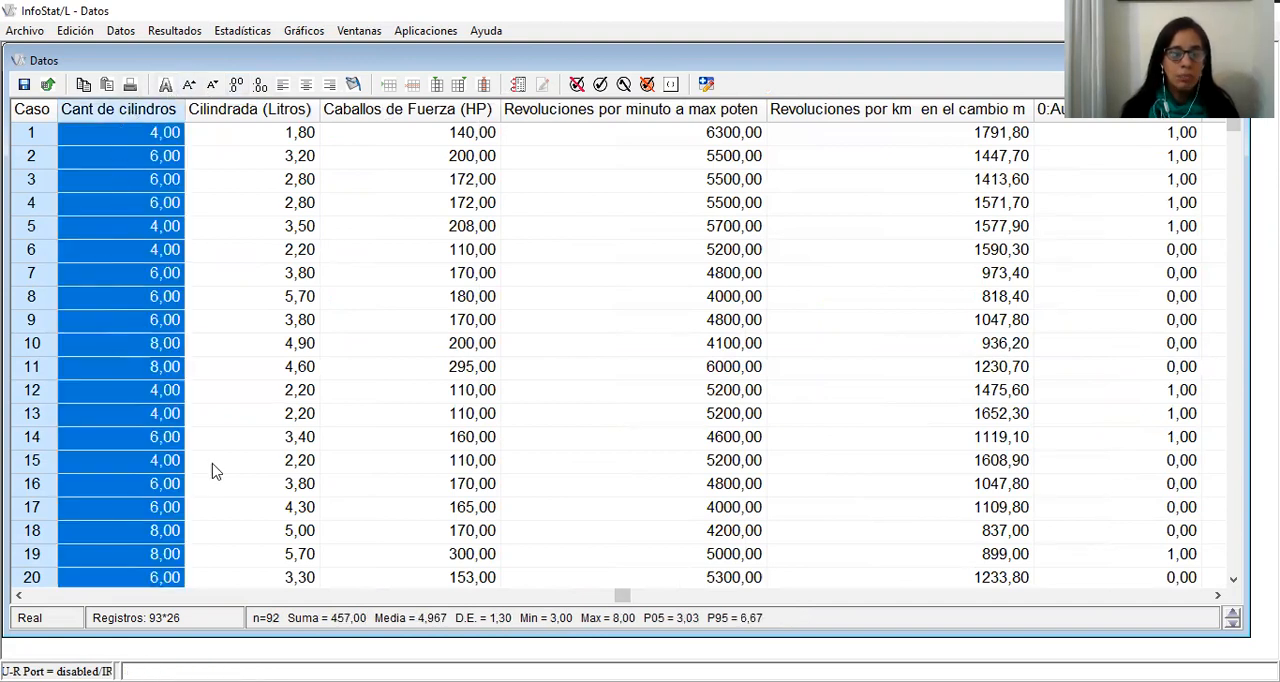
{"action": "left_click", "coordinate": [18, 596]}
{"action": "left_click", "coordinate": [18, 596]}
{"action": "left_click", "coordinate": [18, 596]}
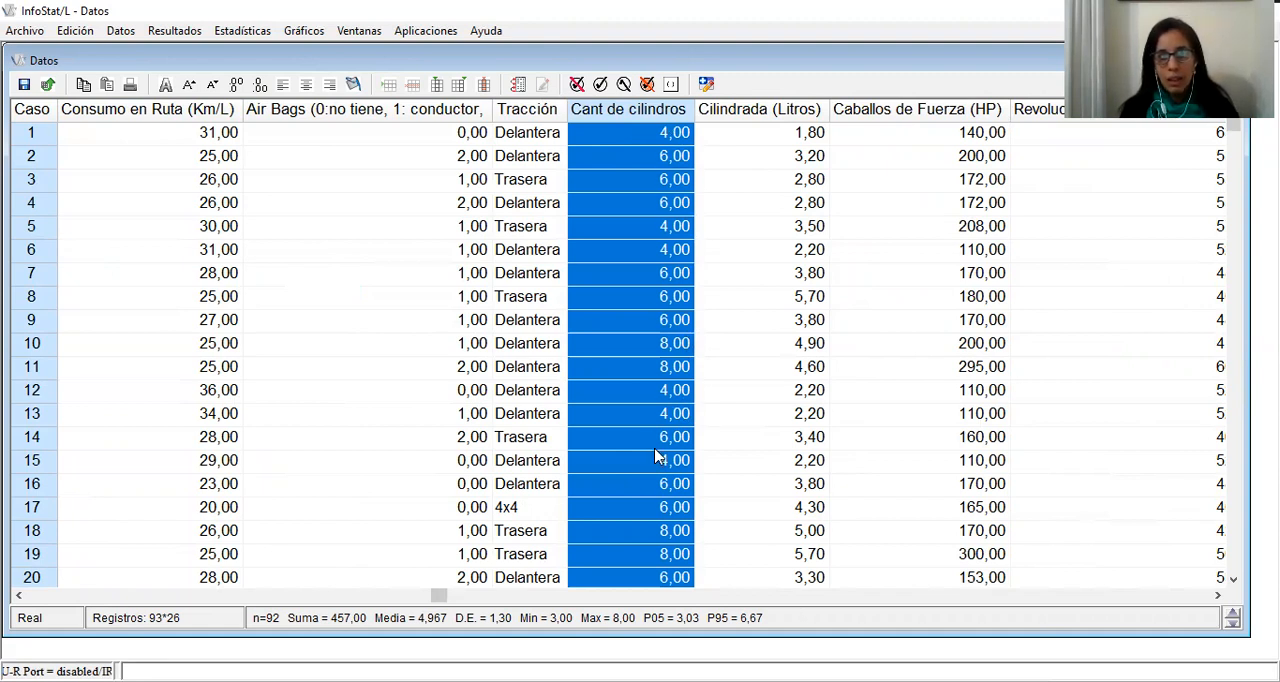
{"action": "right_click", "coordinate": [662, 114]}
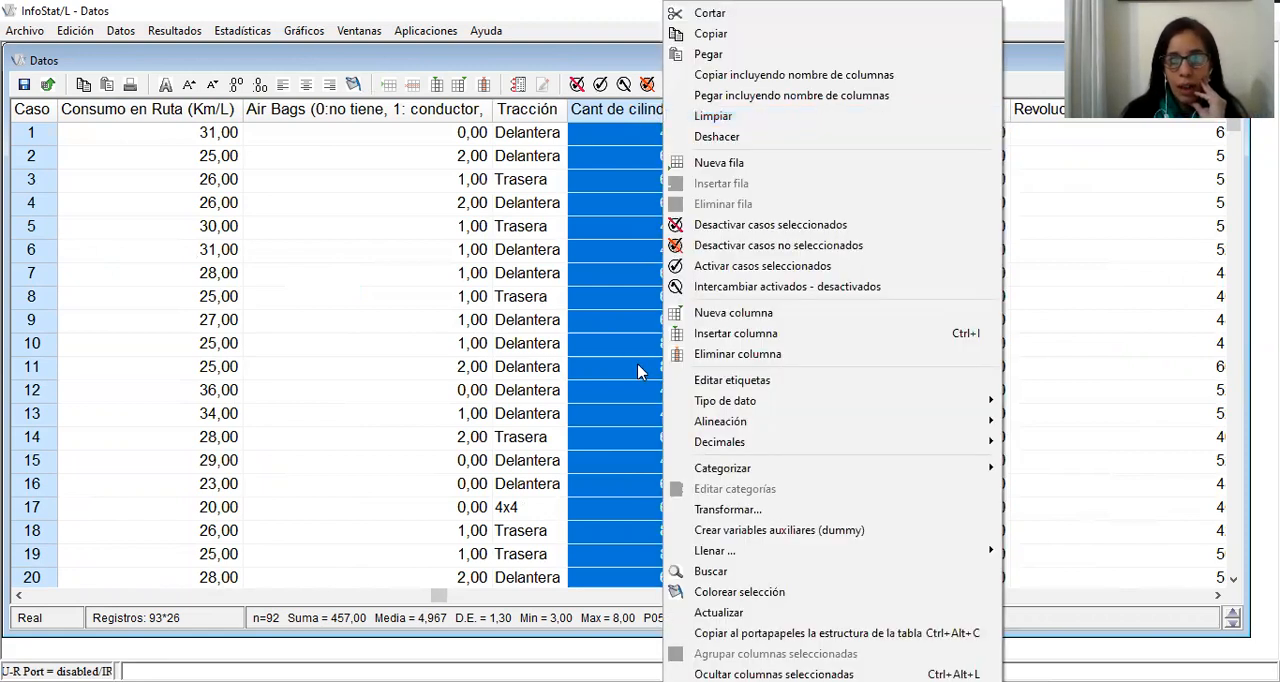
{"action": "mouse_move", "coordinate": [710, 410]}
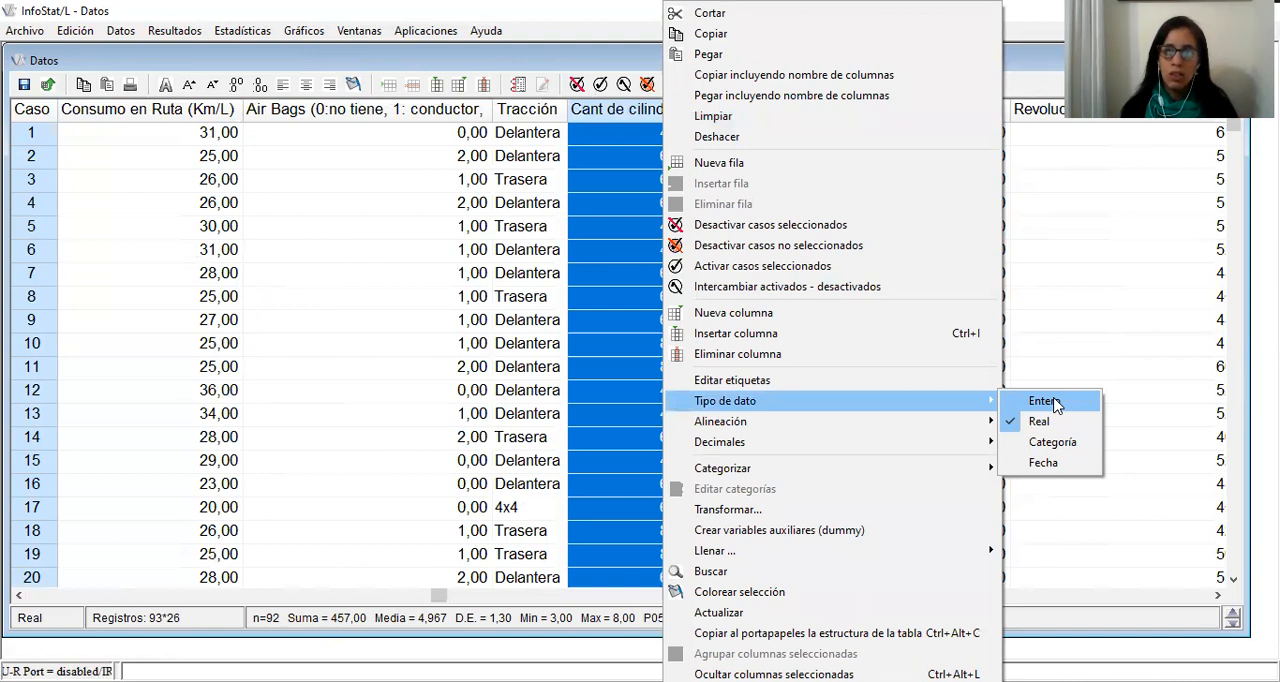
{"action": "left_click", "coordinate": [1046, 401]}
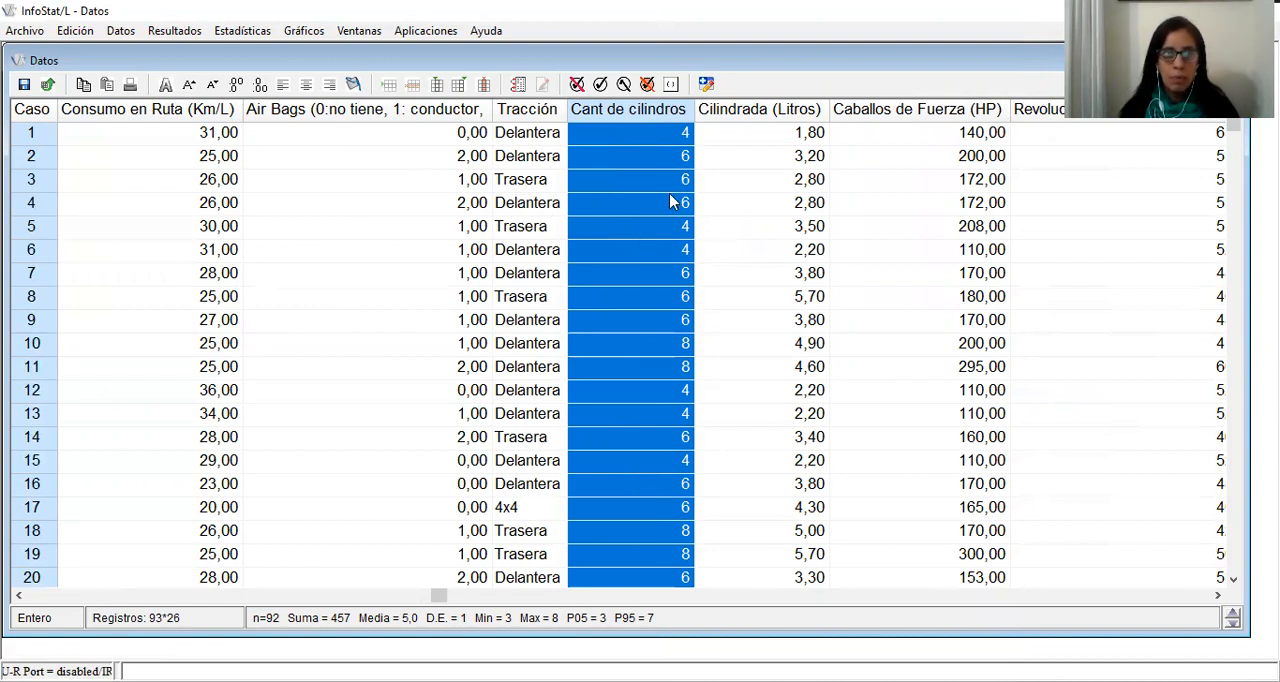
Set up a frequency table analysis with Cant de cilindros as its only variable
{"action": "key", "text": "alt+Tab"}
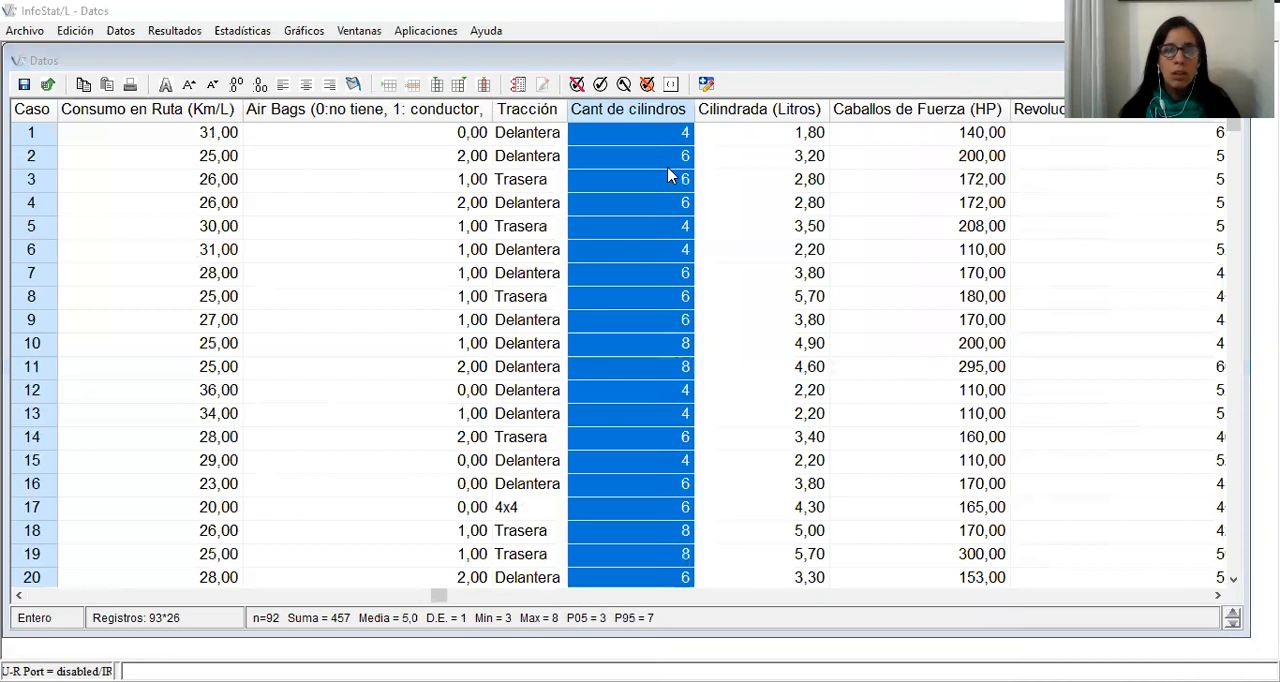
{"action": "left_click", "coordinate": [245, 31]}
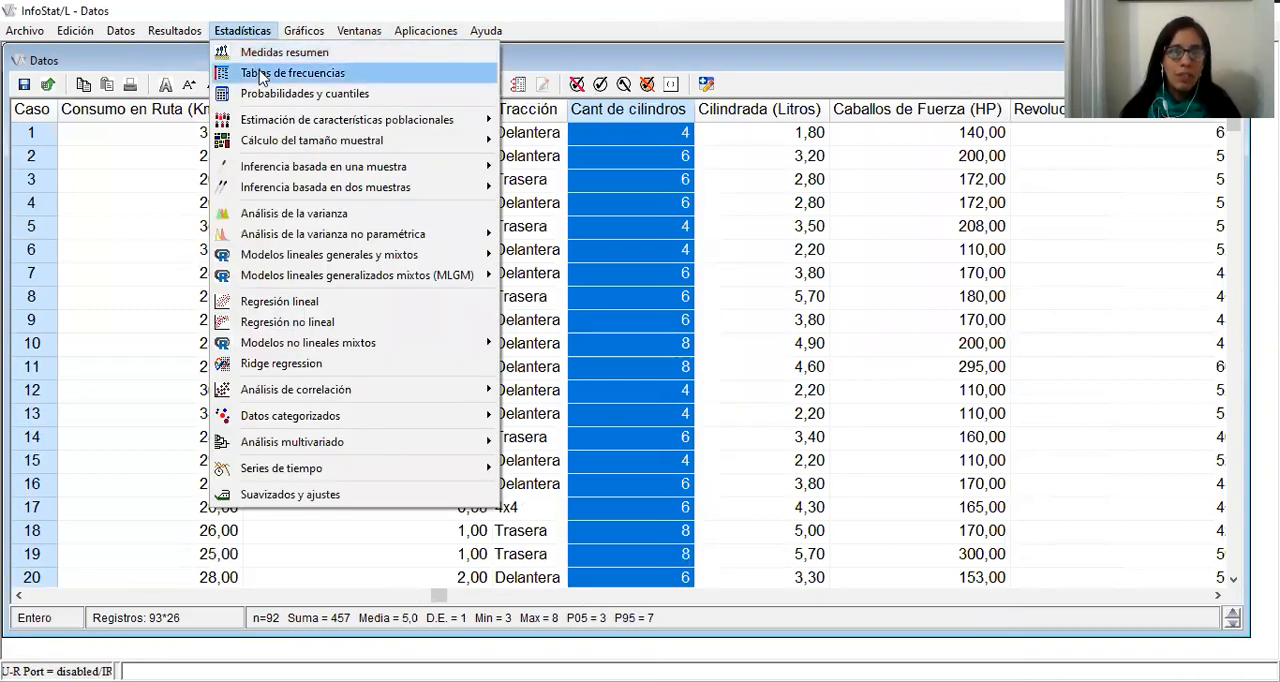
{"action": "left_click", "coordinate": [262, 74]}
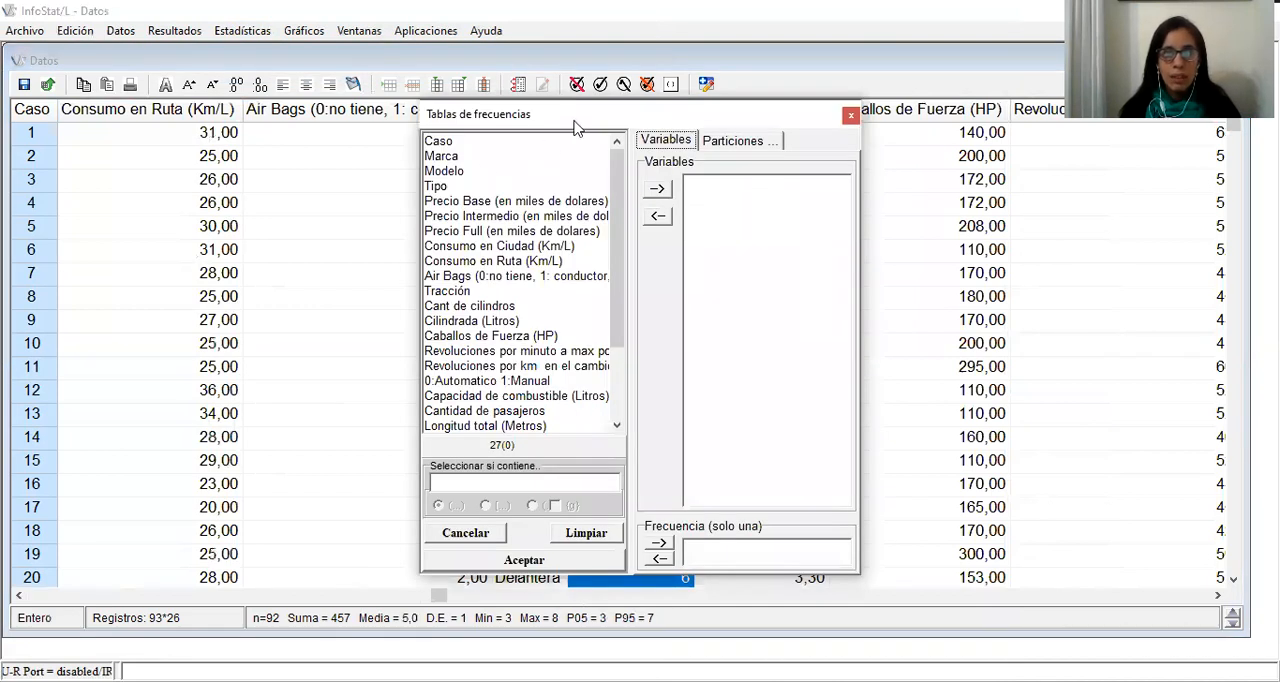
{"action": "left_click_drag", "start_coordinate": [567, 119], "coordinate": [245, 71]}
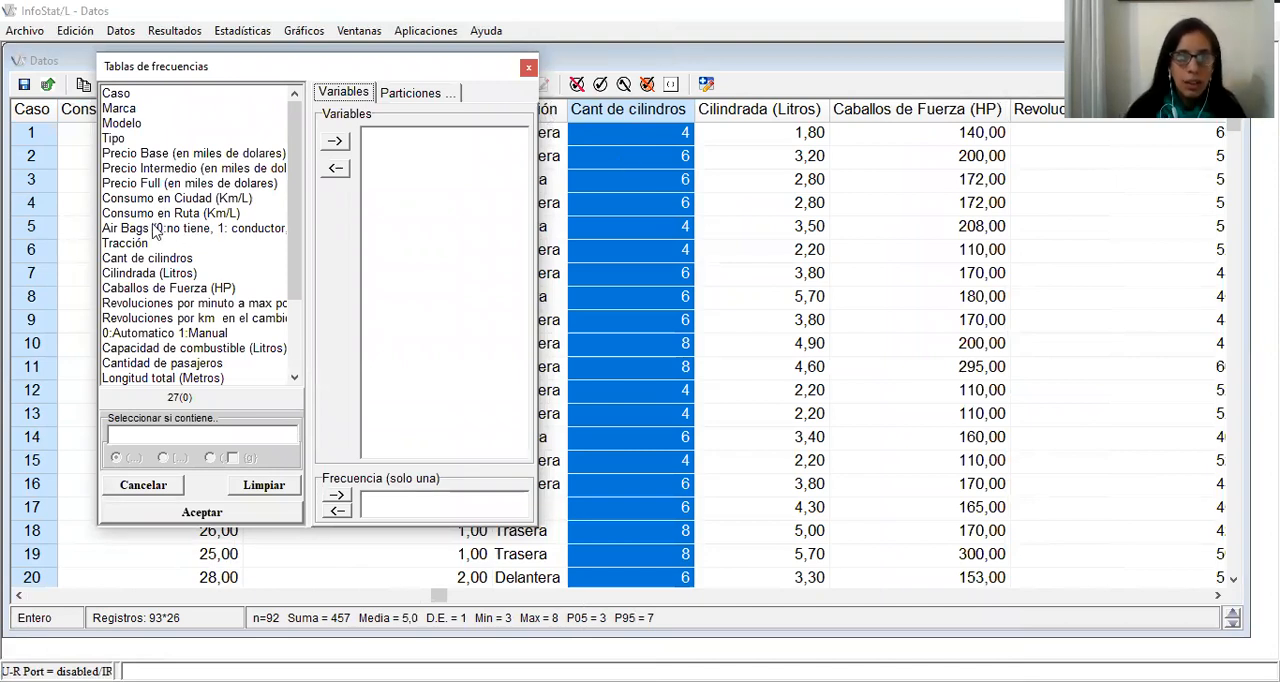
{"action": "left_click", "coordinate": [146, 260]}
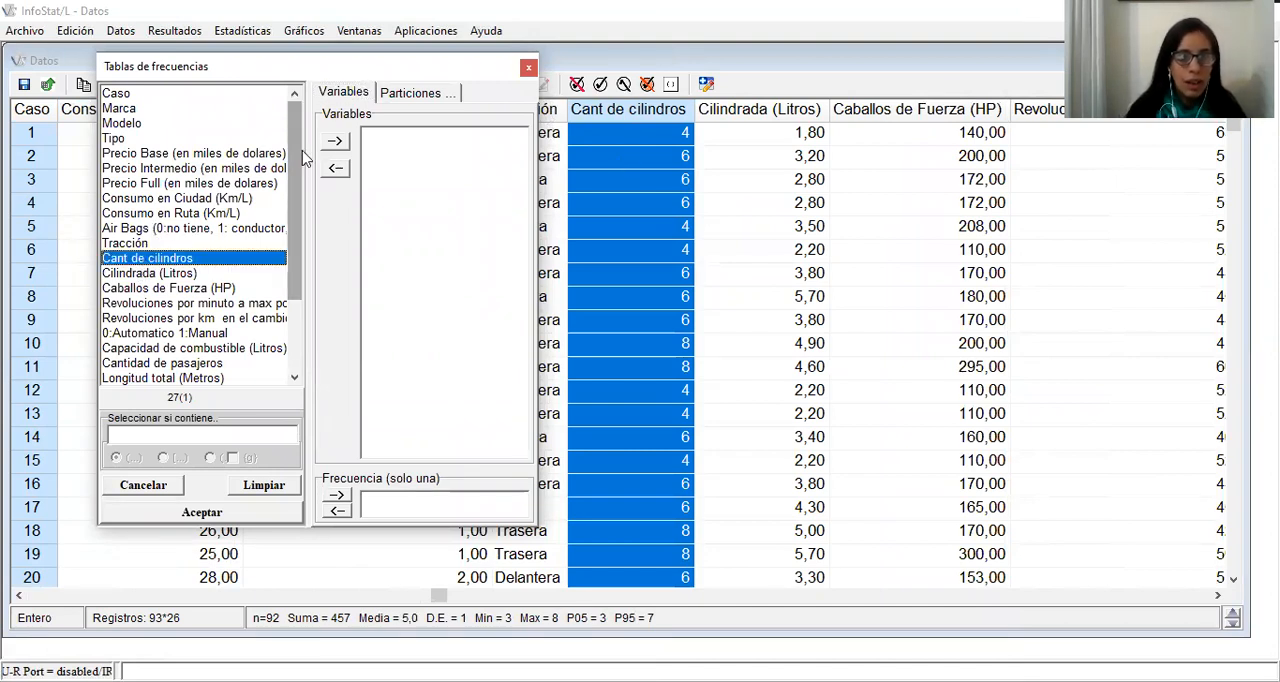
{"action": "left_click", "coordinate": [337, 140]}
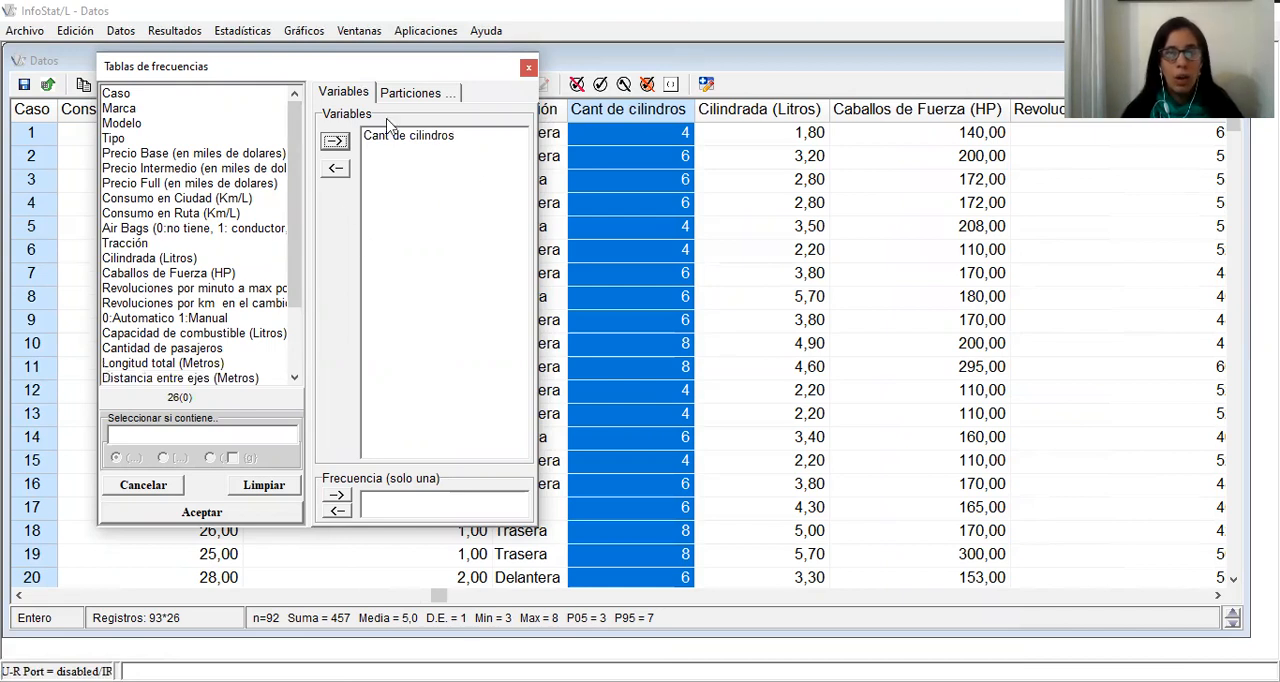
{"action": "left_click", "coordinate": [257, 510]}
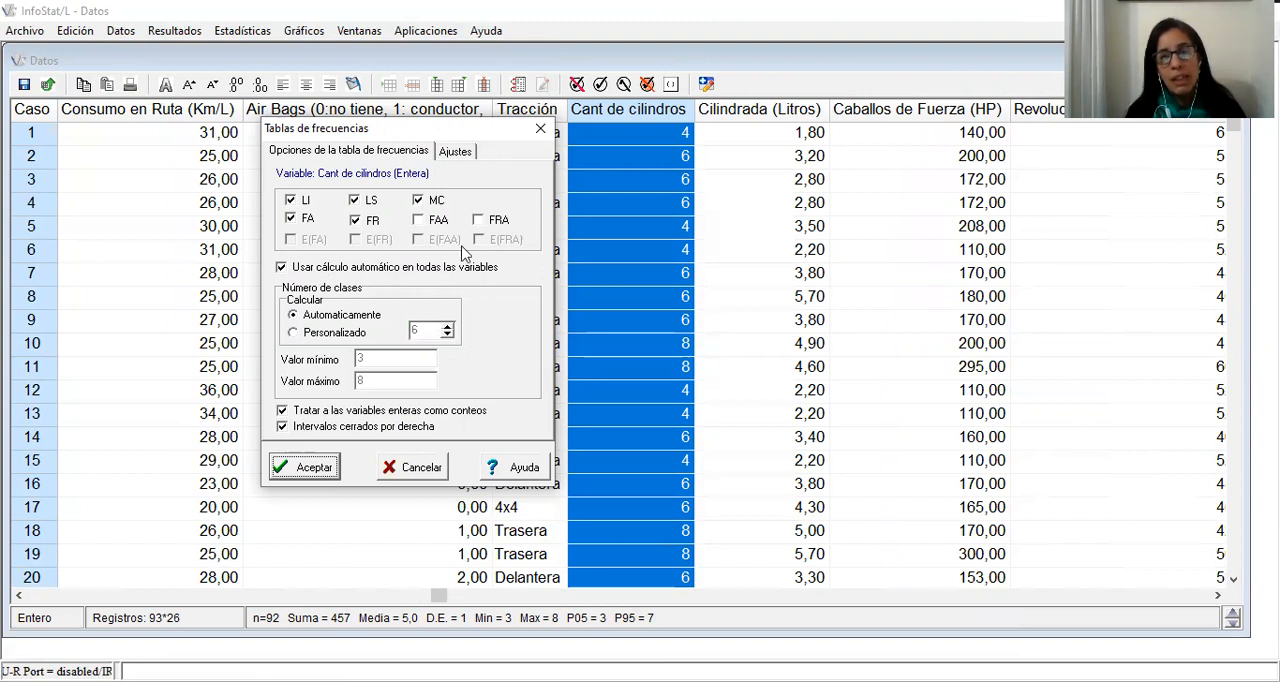
Generate the frequency table without the class limits LI and LS and with the cumulative frequencies FAA and FRA included
{"action": "left_click", "coordinate": [300, 201]}
{"action": "left_click", "coordinate": [362, 201]}
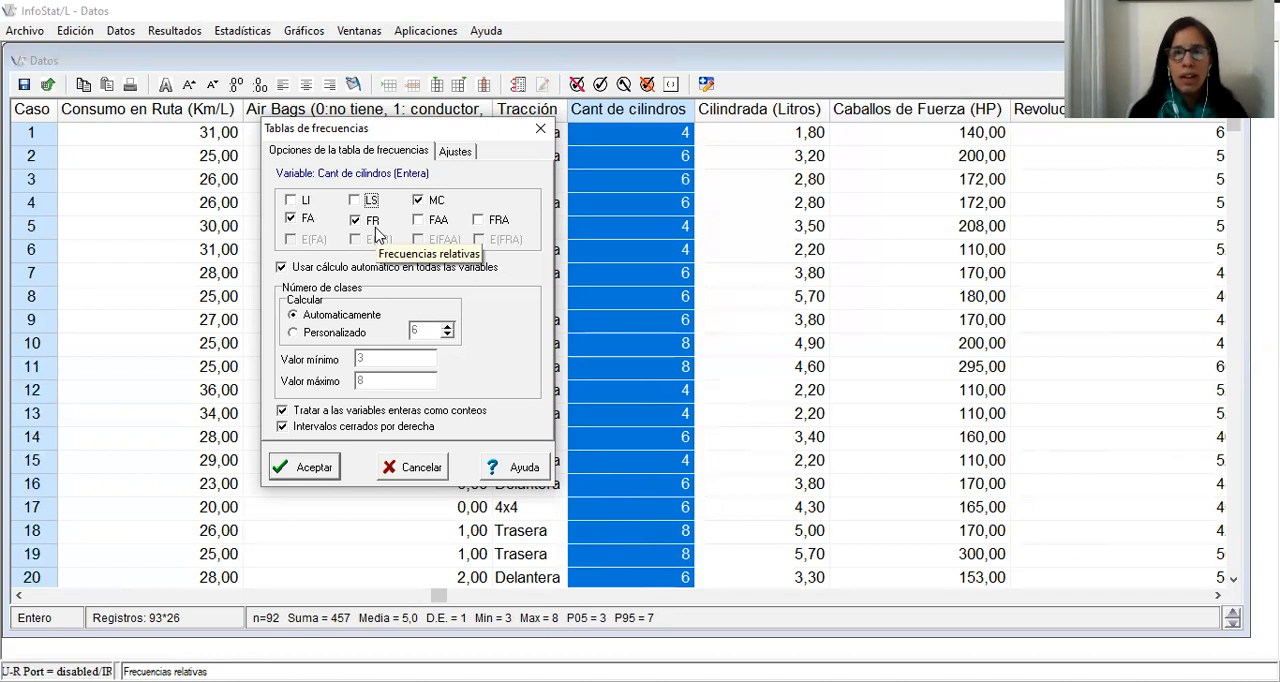
{"action": "left_click", "coordinate": [420, 222]}
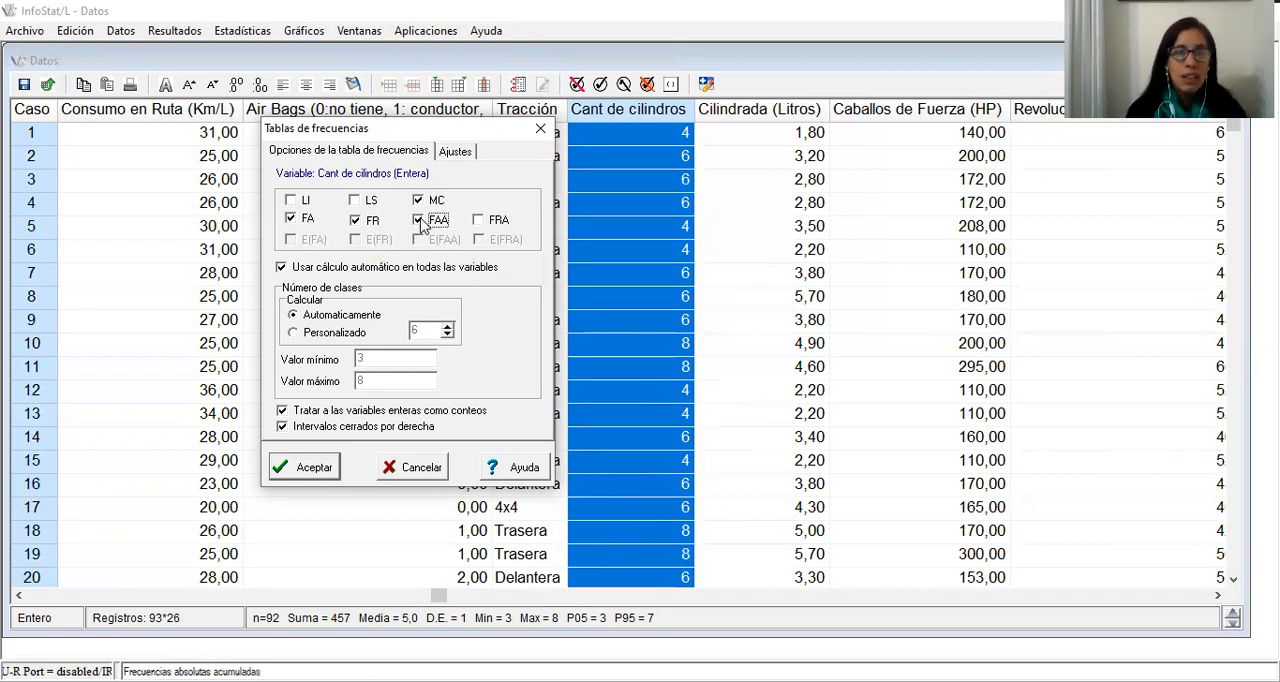
{"action": "left_click", "coordinate": [480, 222]}
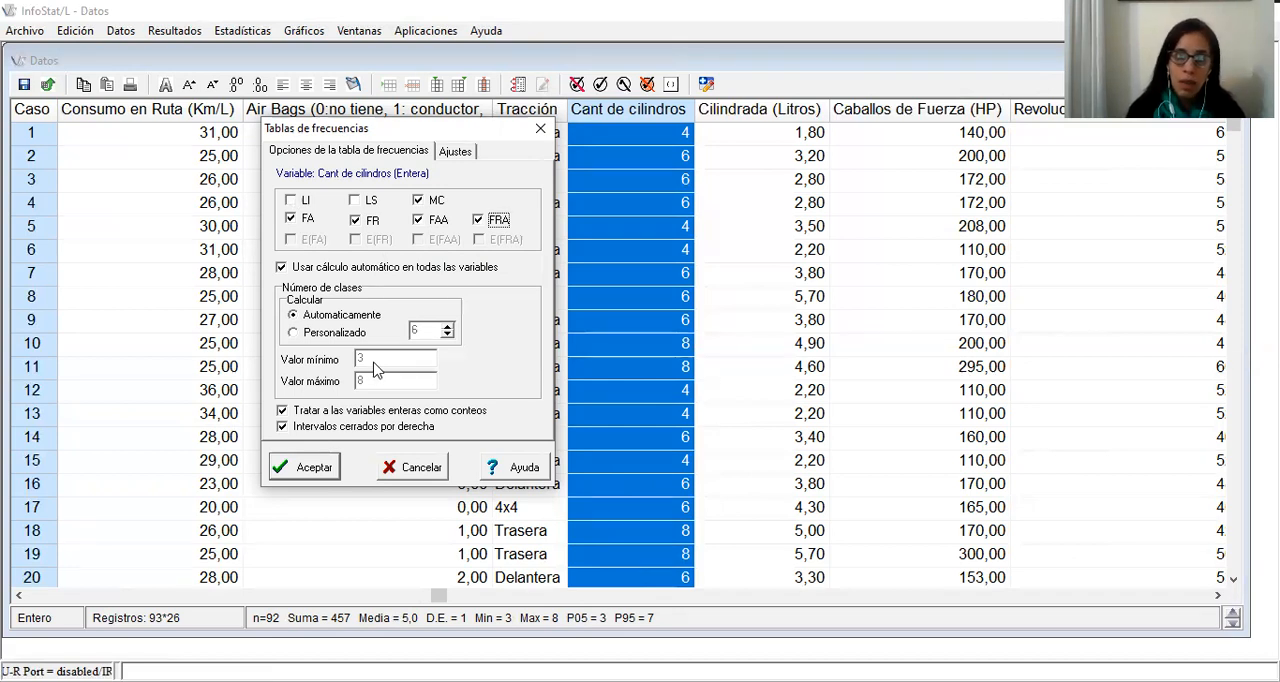
{"action": "left_click", "coordinate": [330, 472]}
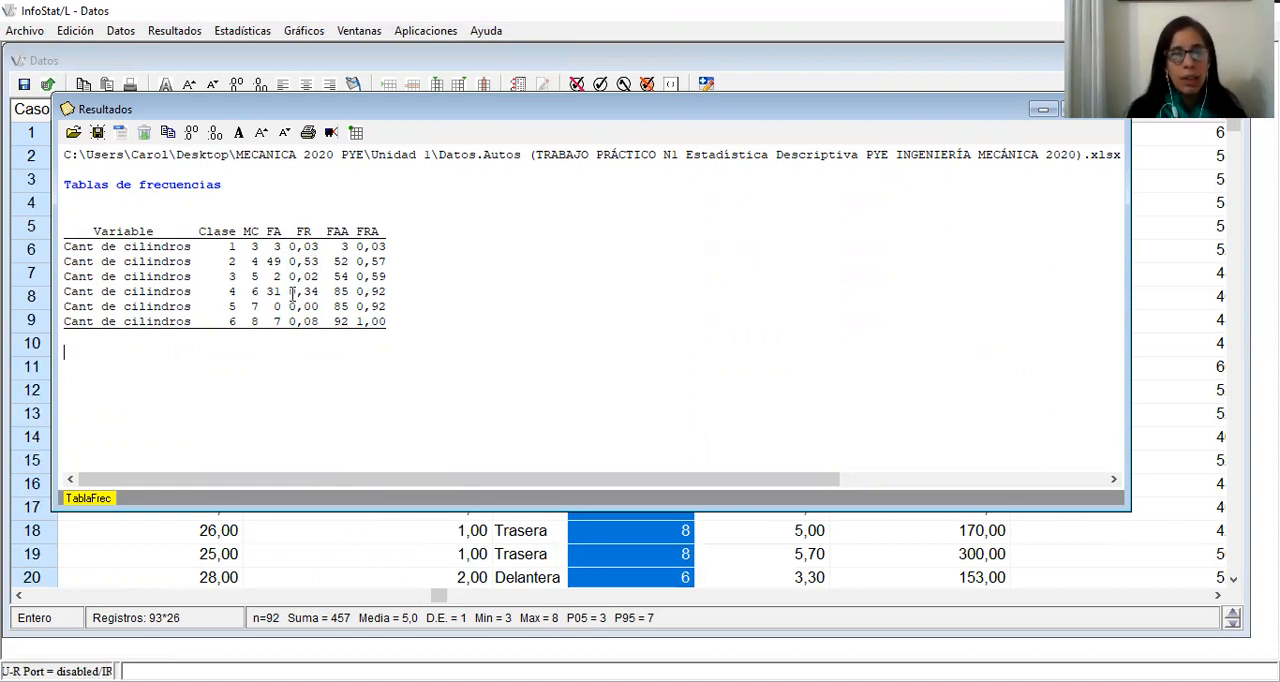
Examine the relative and cumulative frequencies in the Cant de cilindros frequency table, including the last class's FAA and FRA
{"action": "left_click_drag", "start_coordinate": [290, 292], "coordinate": [322, 292]}
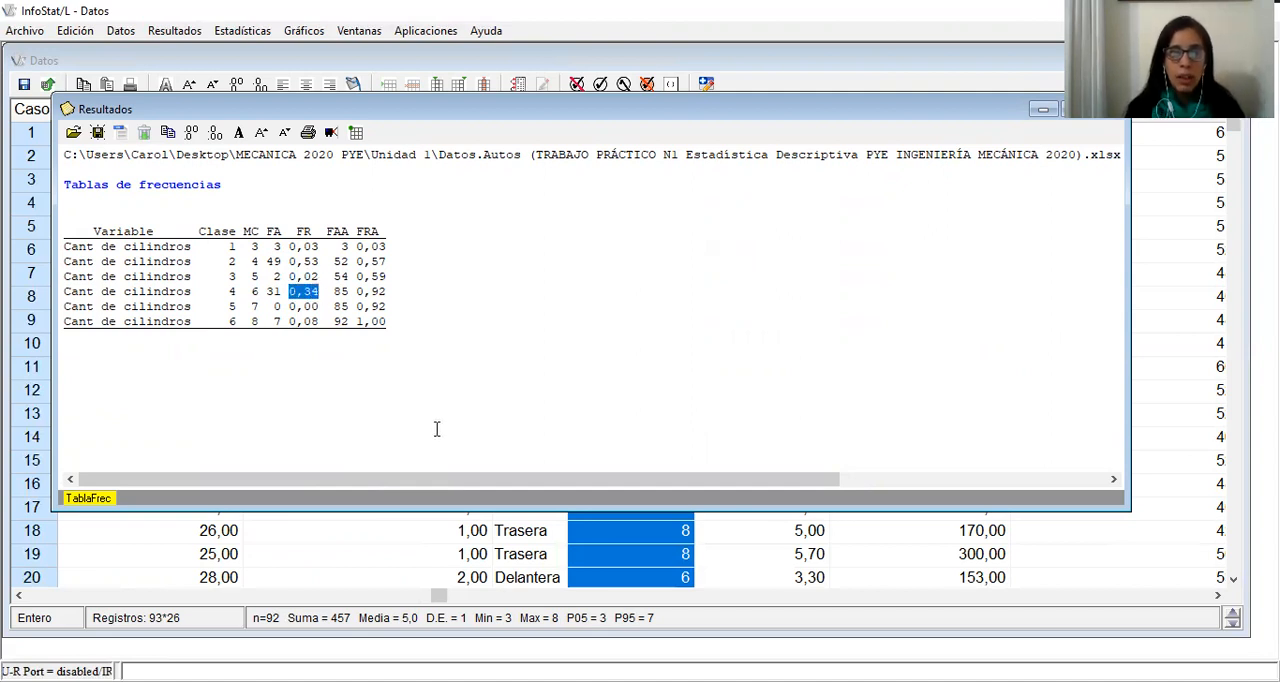
{"action": "left_click", "coordinate": [253, 293]}
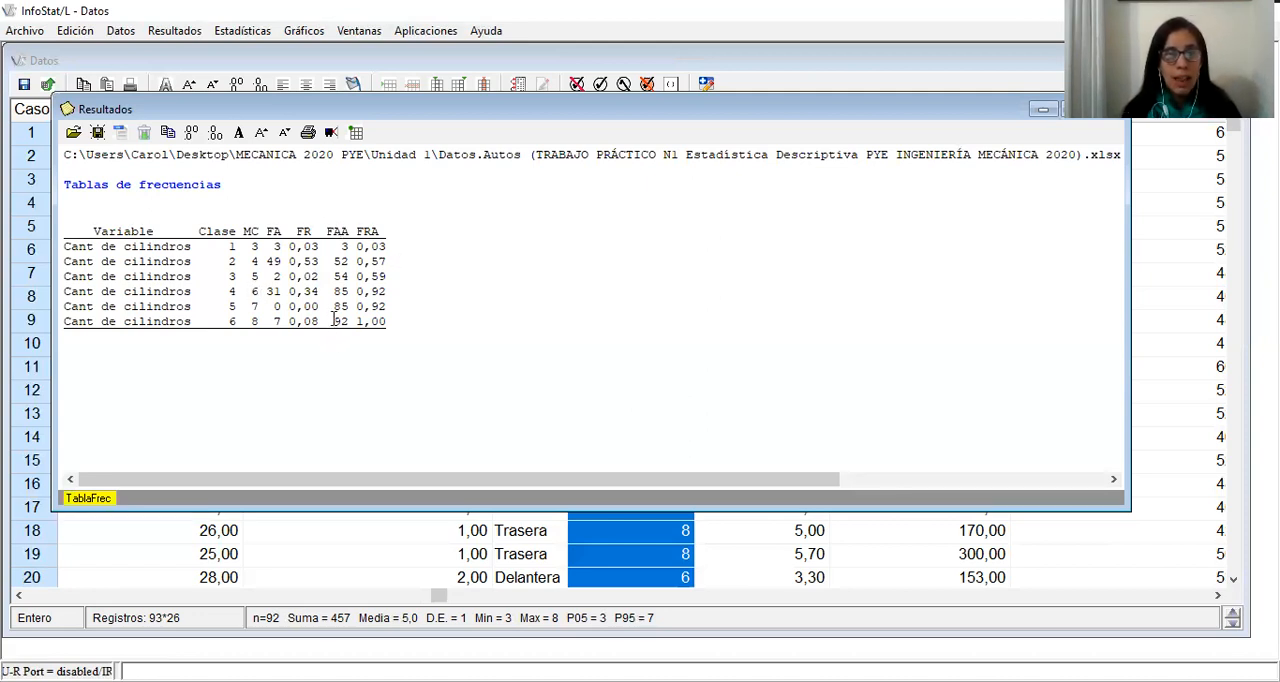
{"action": "left_click_drag", "start_coordinate": [333, 320], "coordinate": [348, 320]}
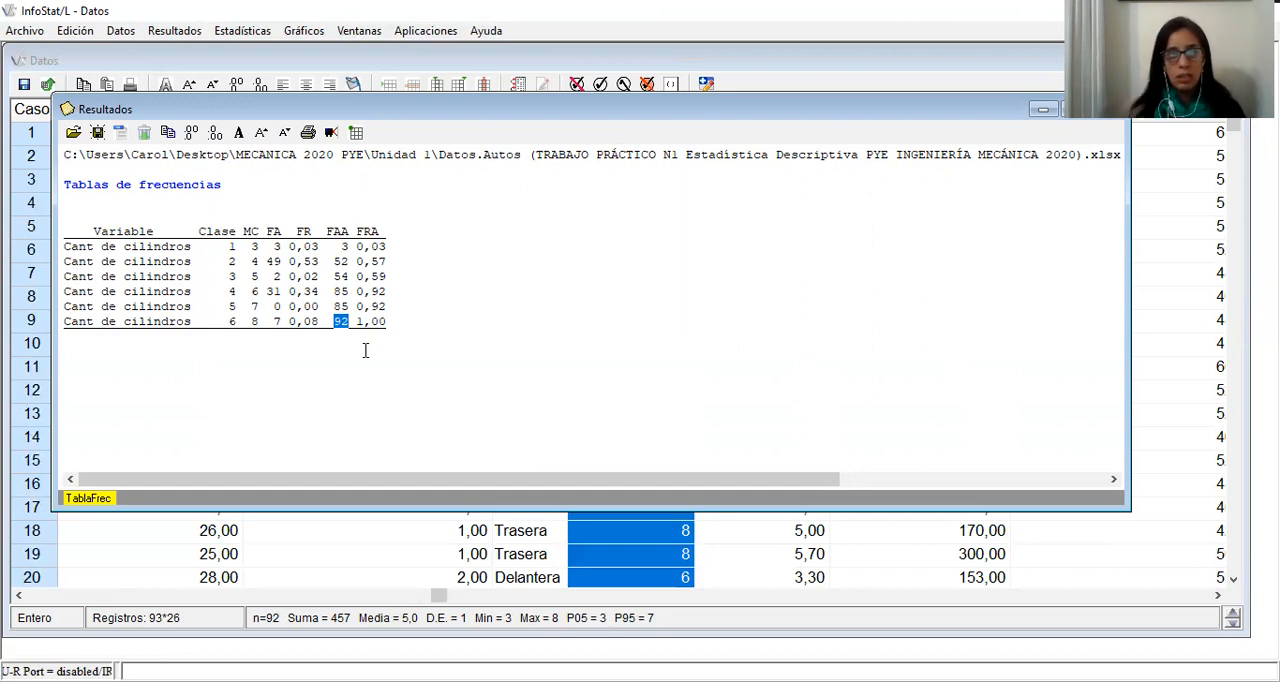
{"action": "left_click", "coordinate": [350, 360]}
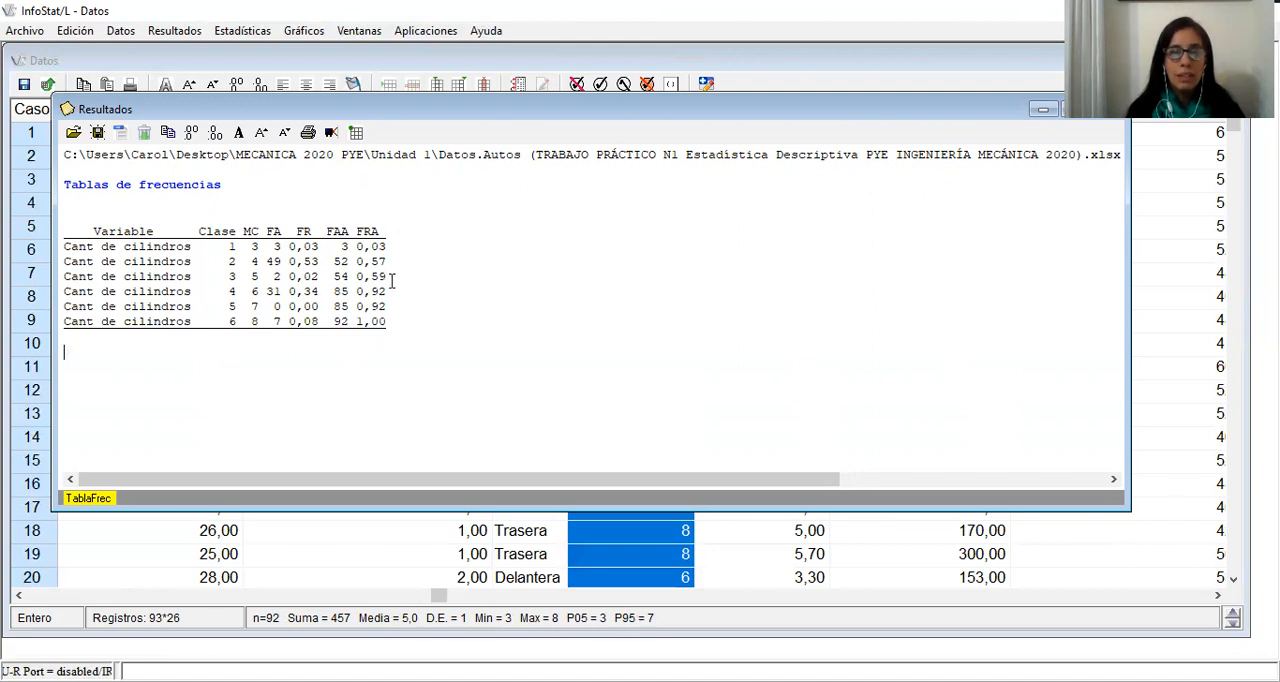
{"action": "left_click_drag", "start_coordinate": [358, 321], "coordinate": [398, 320]}
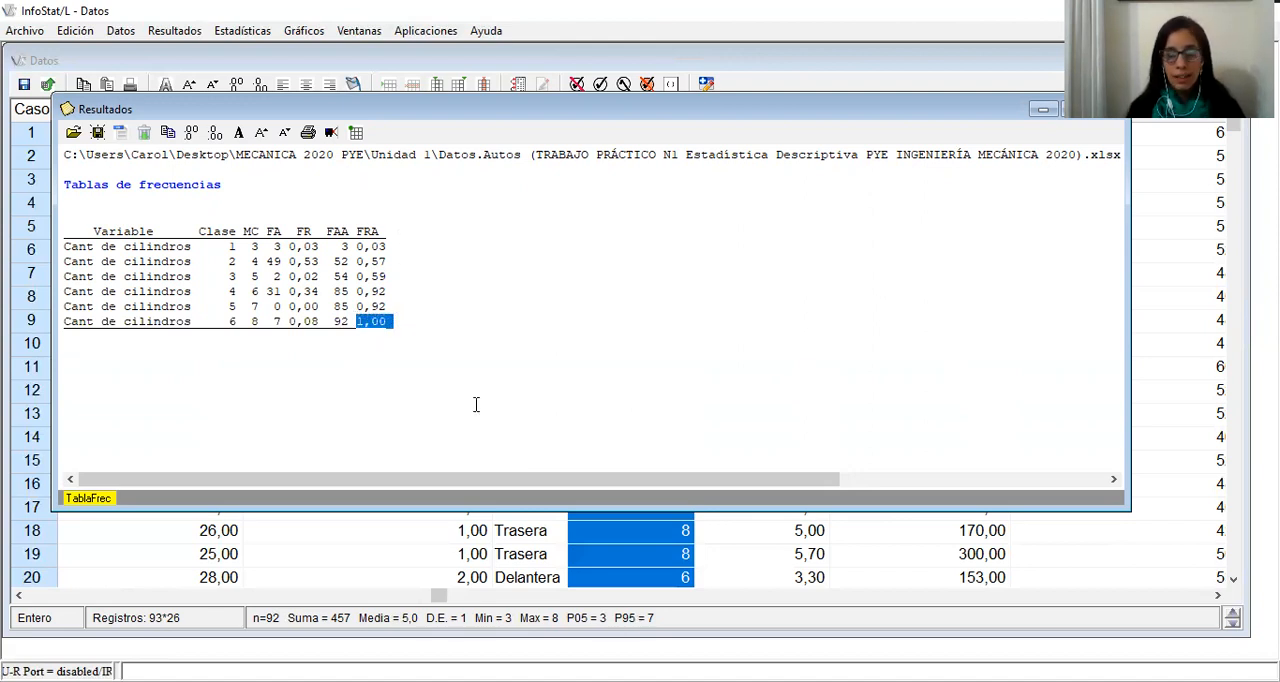
{"action": "left_click_drag", "start_coordinate": [291, 250], "coordinate": [305, 321]}
{"action": "left_click", "coordinate": [305, 321]}
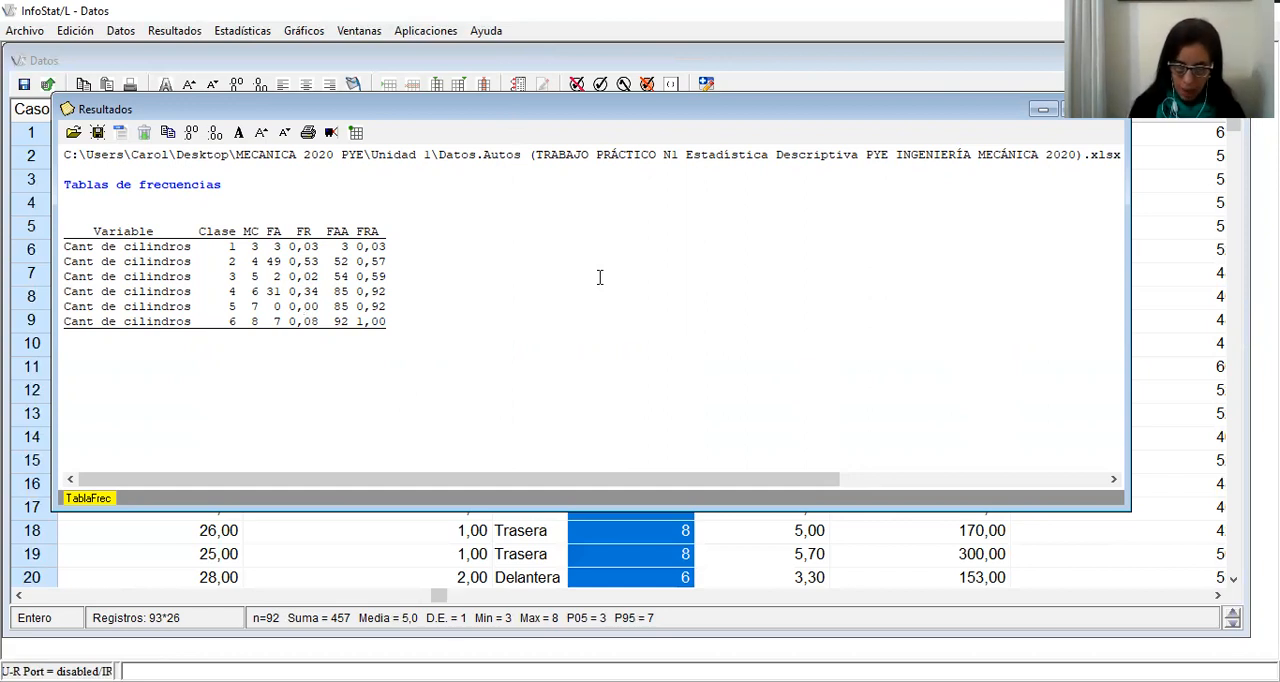
Set up a bar chart with Caso as the variable to plot and Cant de cilindros as the classification criterion
{"action": "left_click", "coordinate": [316, 35]}
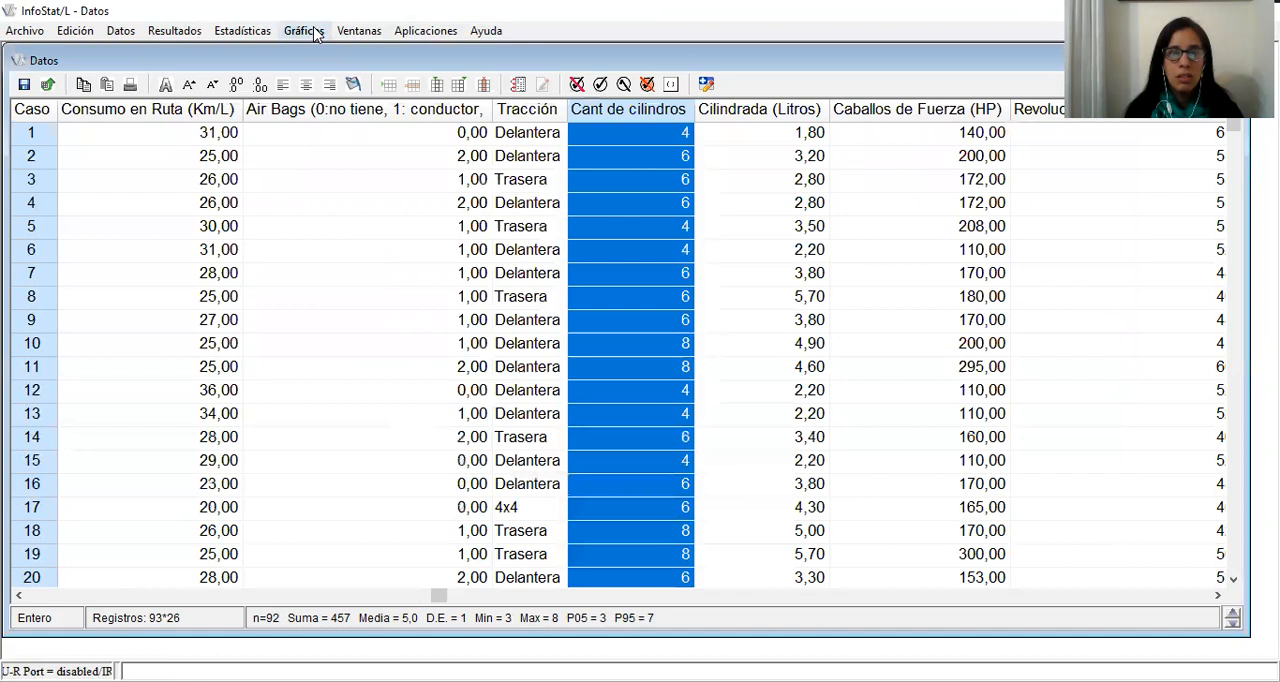
{"action": "left_click", "coordinate": [316, 33]}
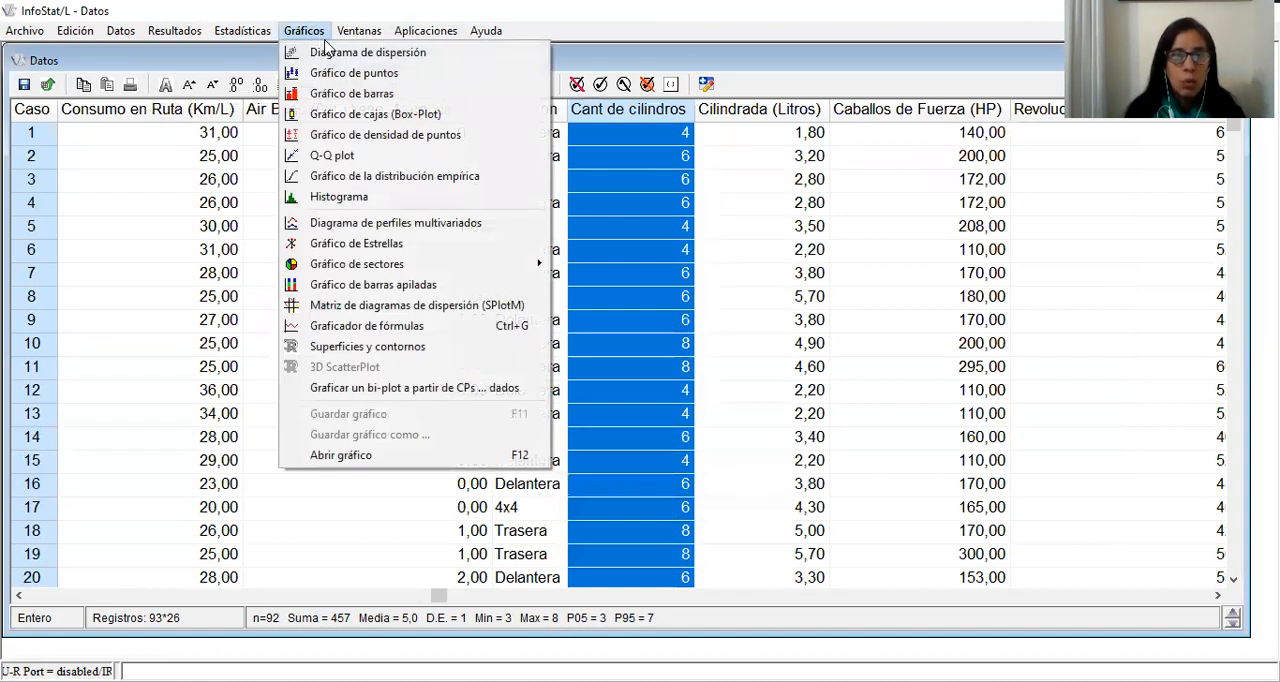
{"action": "left_click", "coordinate": [355, 92]}
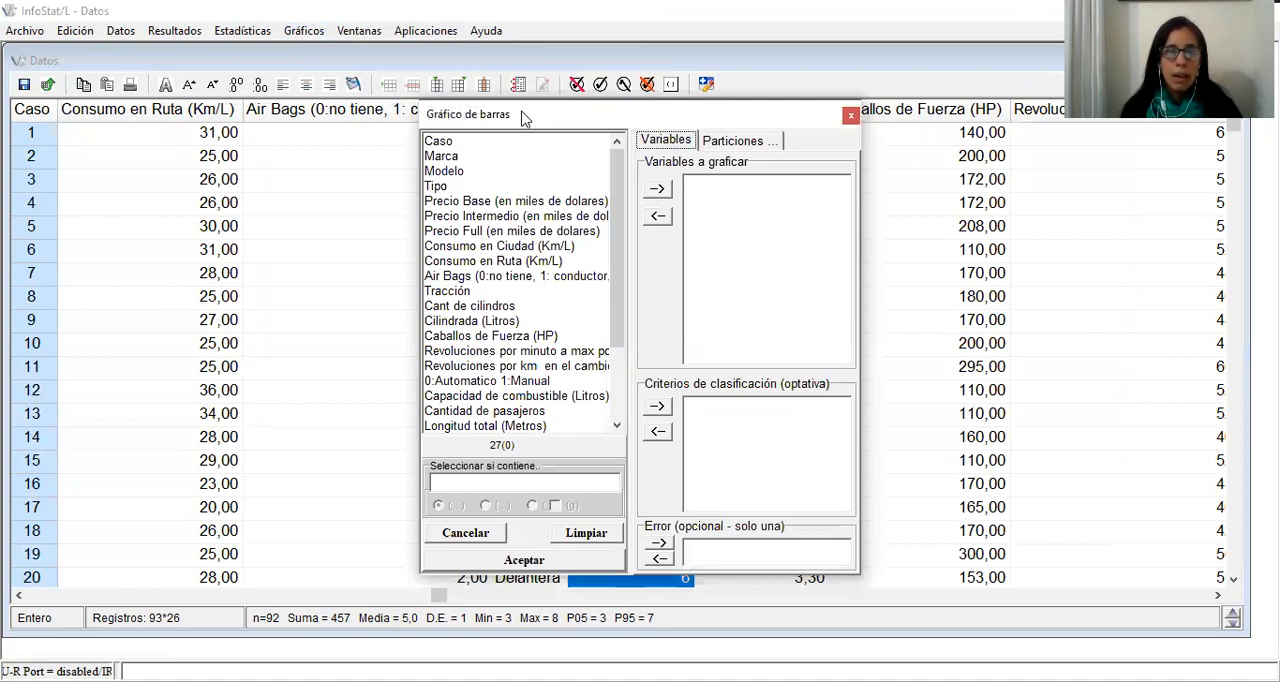
{"action": "left_click_drag", "start_coordinate": [522, 118], "coordinate": [242, 76]}
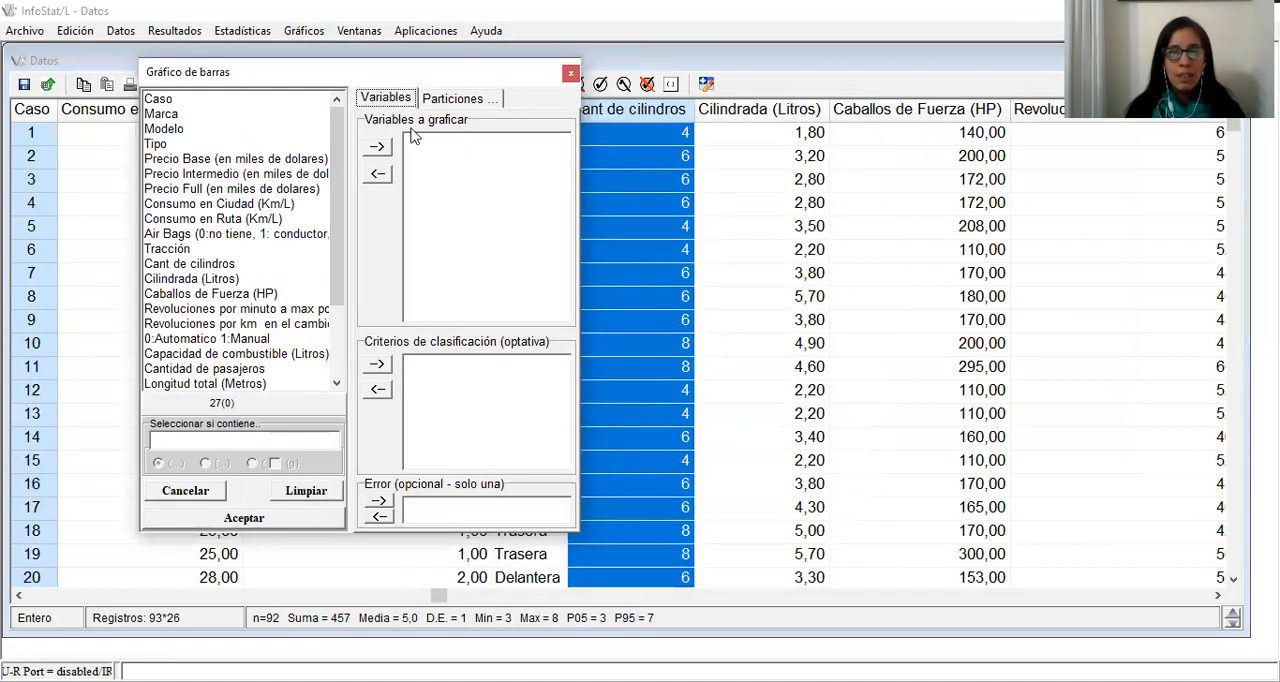
{"action": "left_click", "coordinate": [164, 100]}
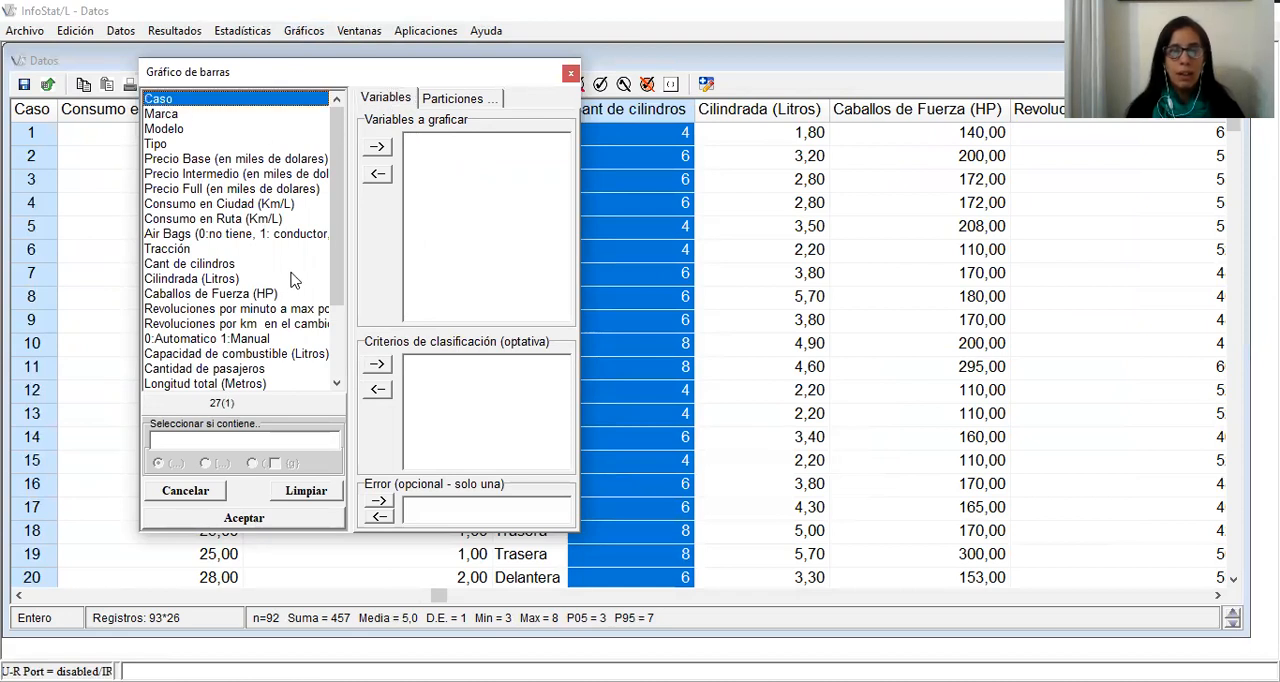
{"action": "left_click", "coordinate": [377, 146]}
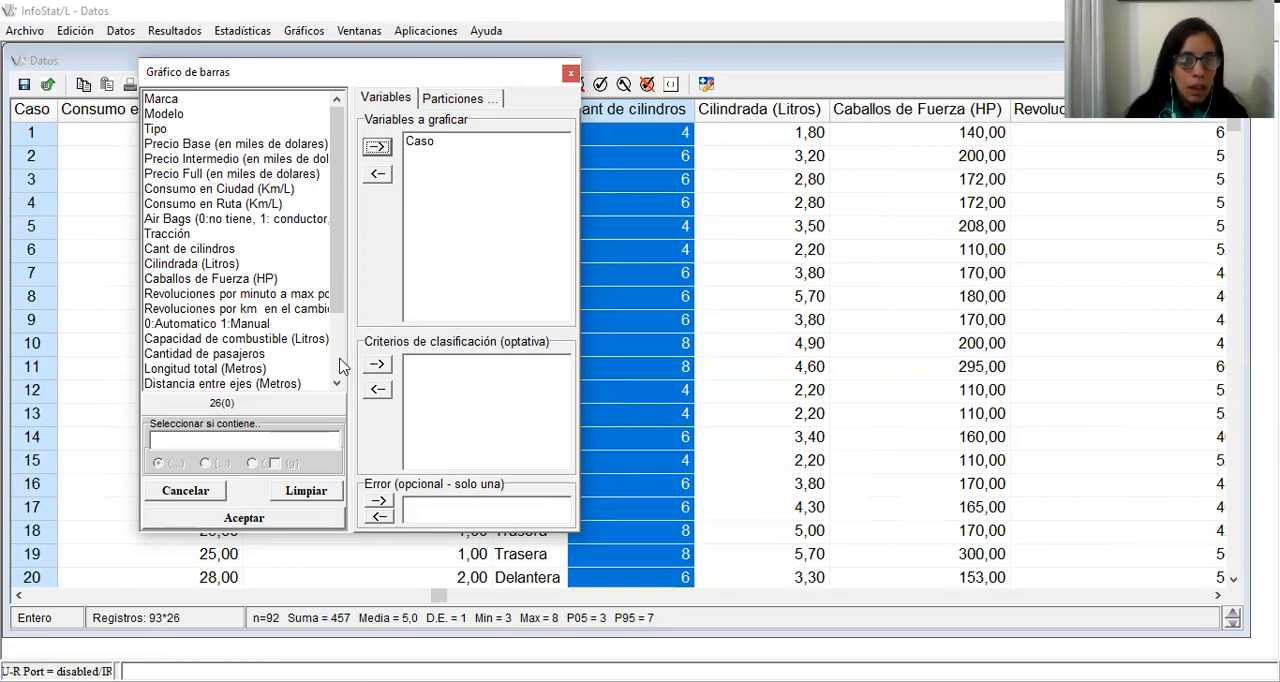
{"action": "left_click", "coordinate": [190, 249]}
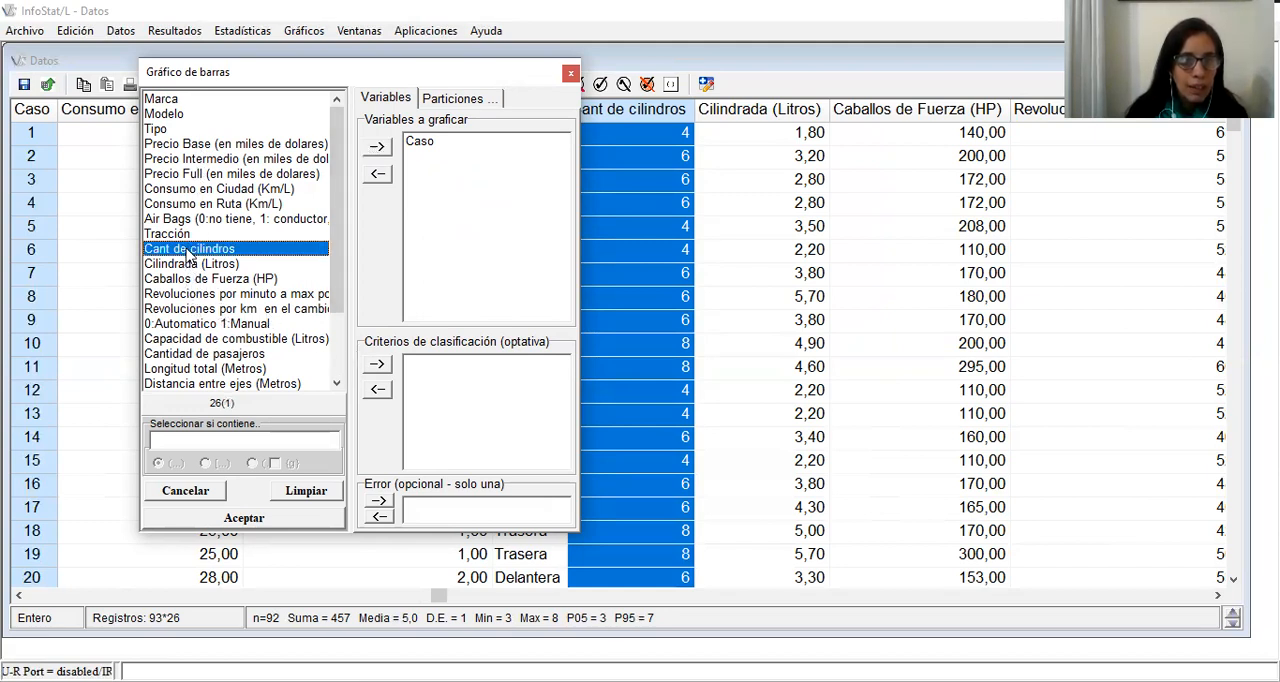
{"action": "left_click", "coordinate": [377, 364]}
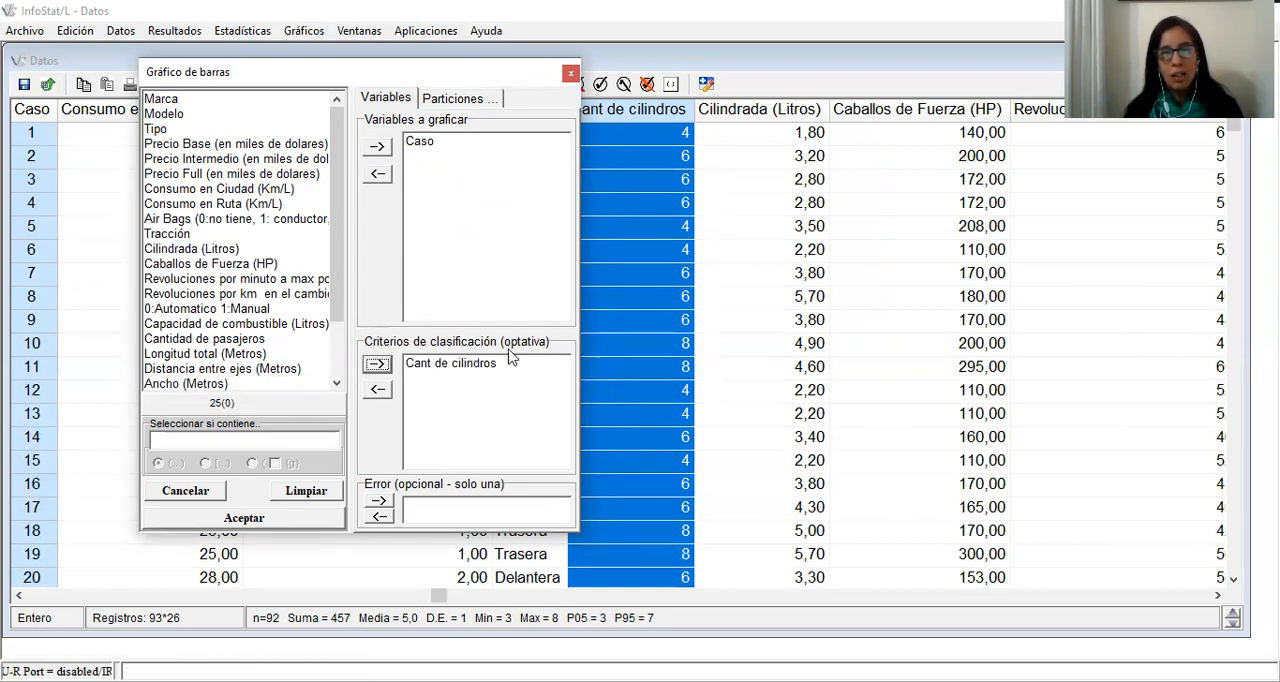
{"action": "left_click", "coordinate": [255, 520]}
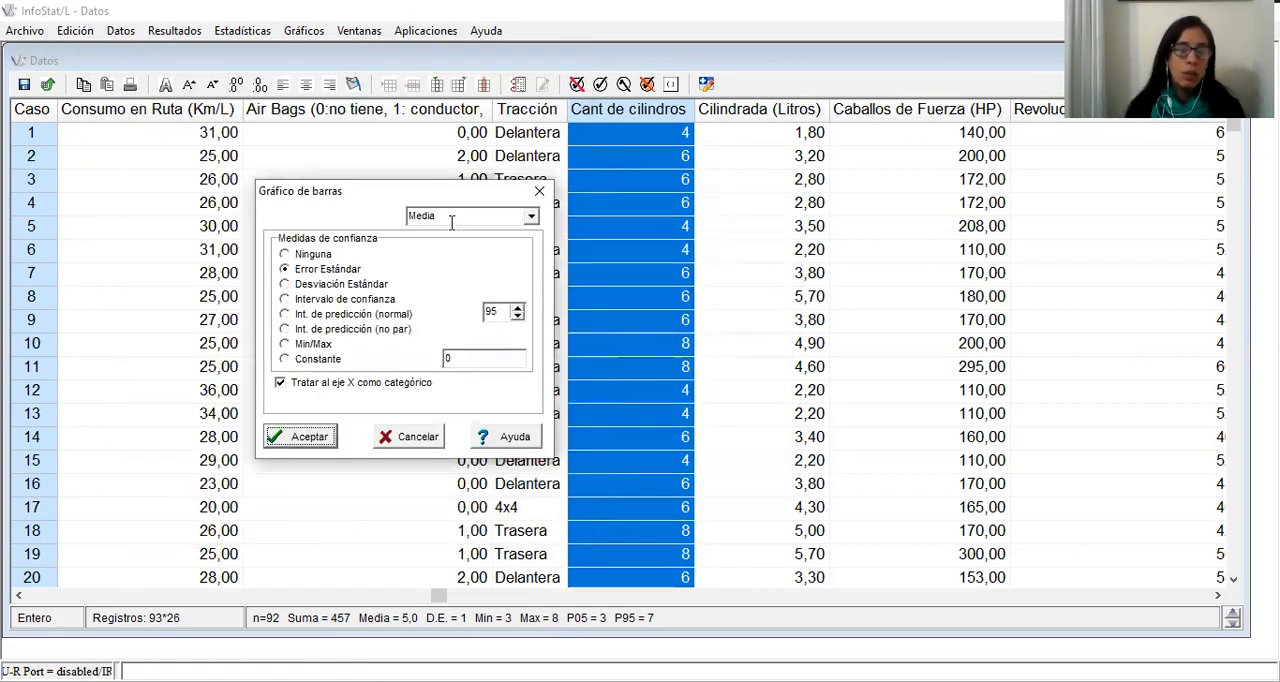
Generate the bar chart with Frecuencias absolutas as the plotted measure and place its window beside the graph tools
{"action": "left_click", "coordinate": [530, 217]}
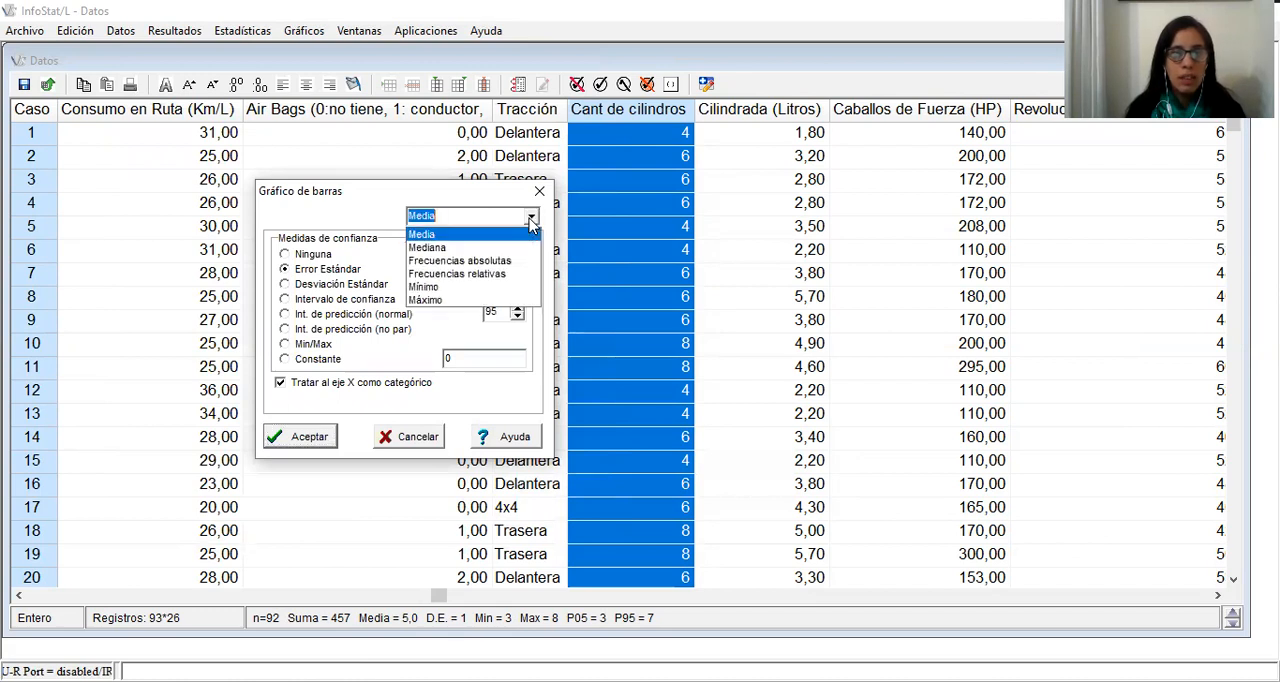
{"action": "left_click", "coordinate": [456, 260]}
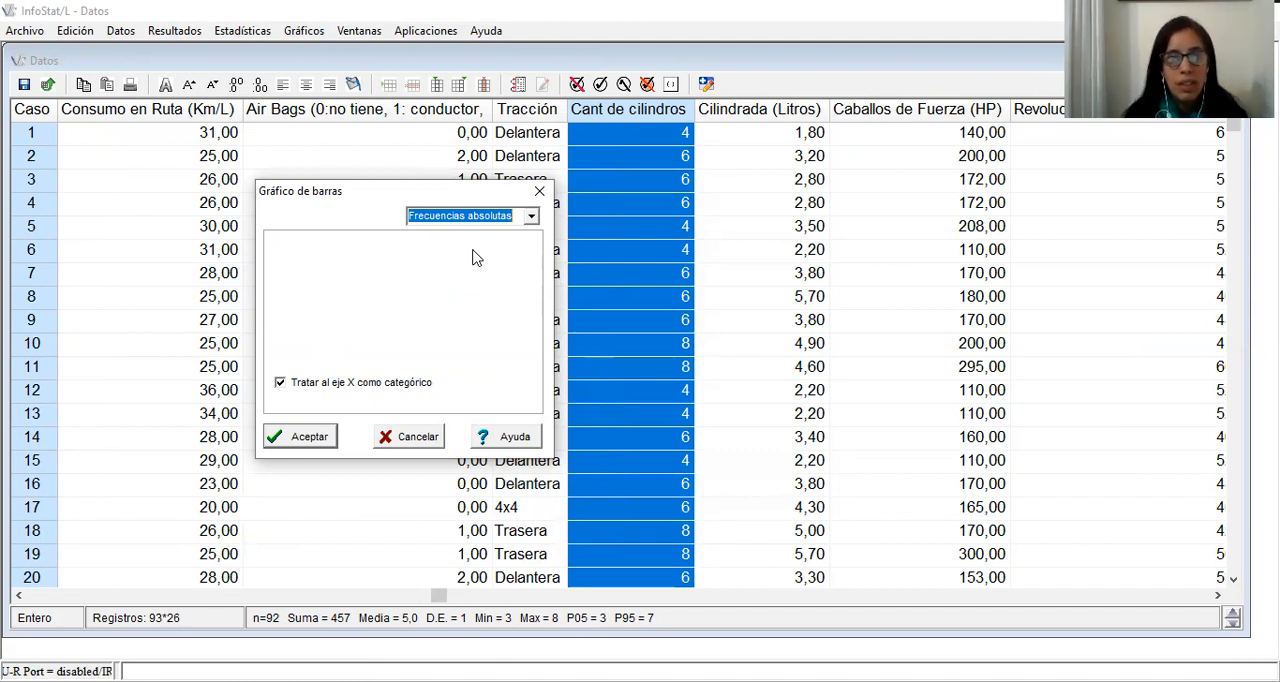
{"action": "left_click", "coordinate": [309, 437]}
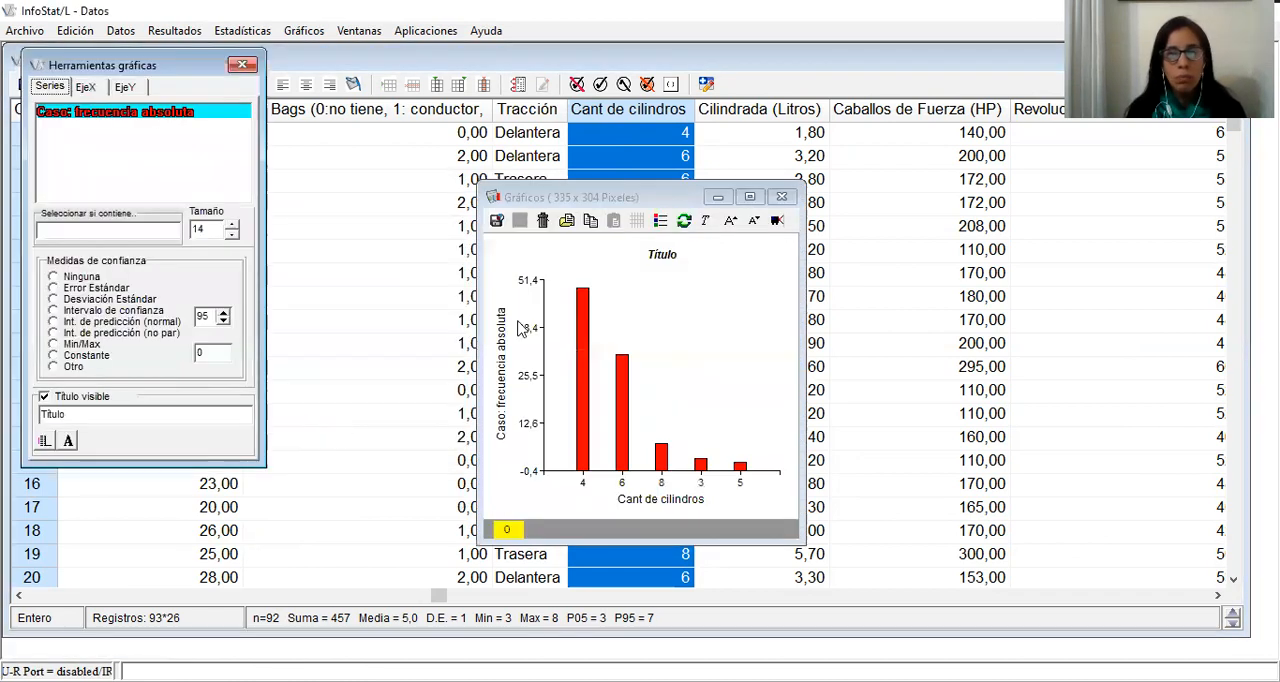
{"action": "left_click", "coordinate": [527, 201]}
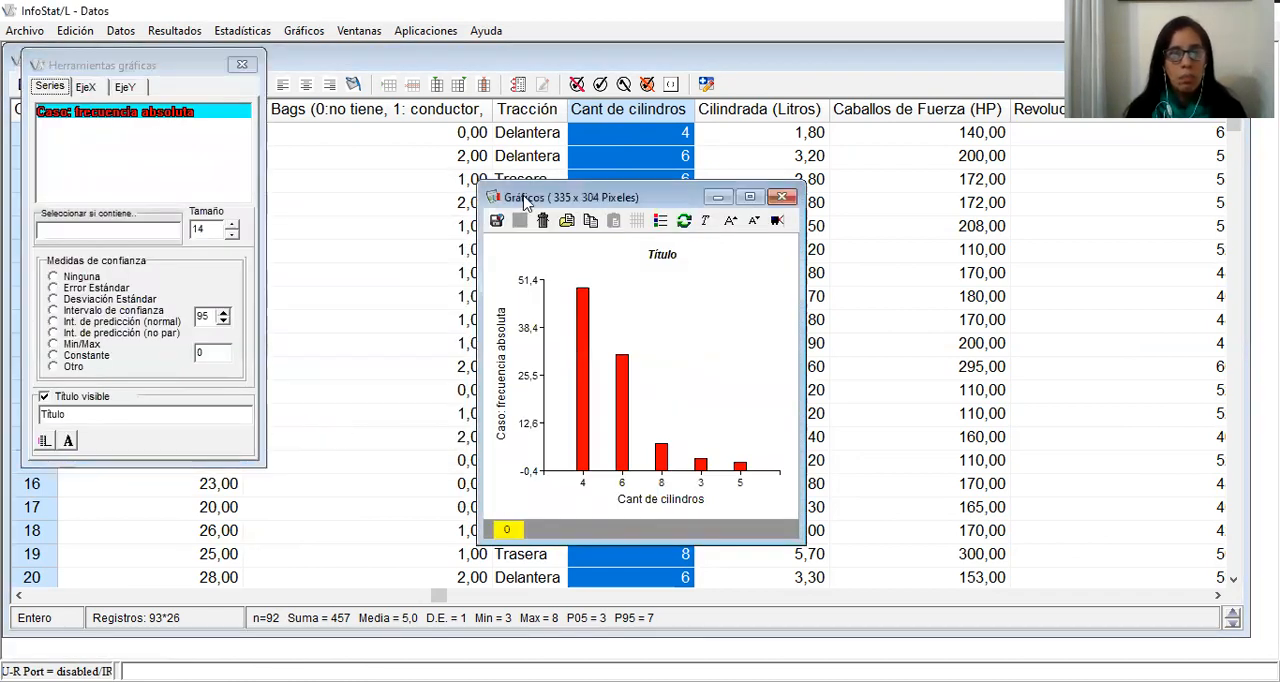
{"action": "left_click_drag", "start_coordinate": [525, 200], "coordinate": [313, 82]}
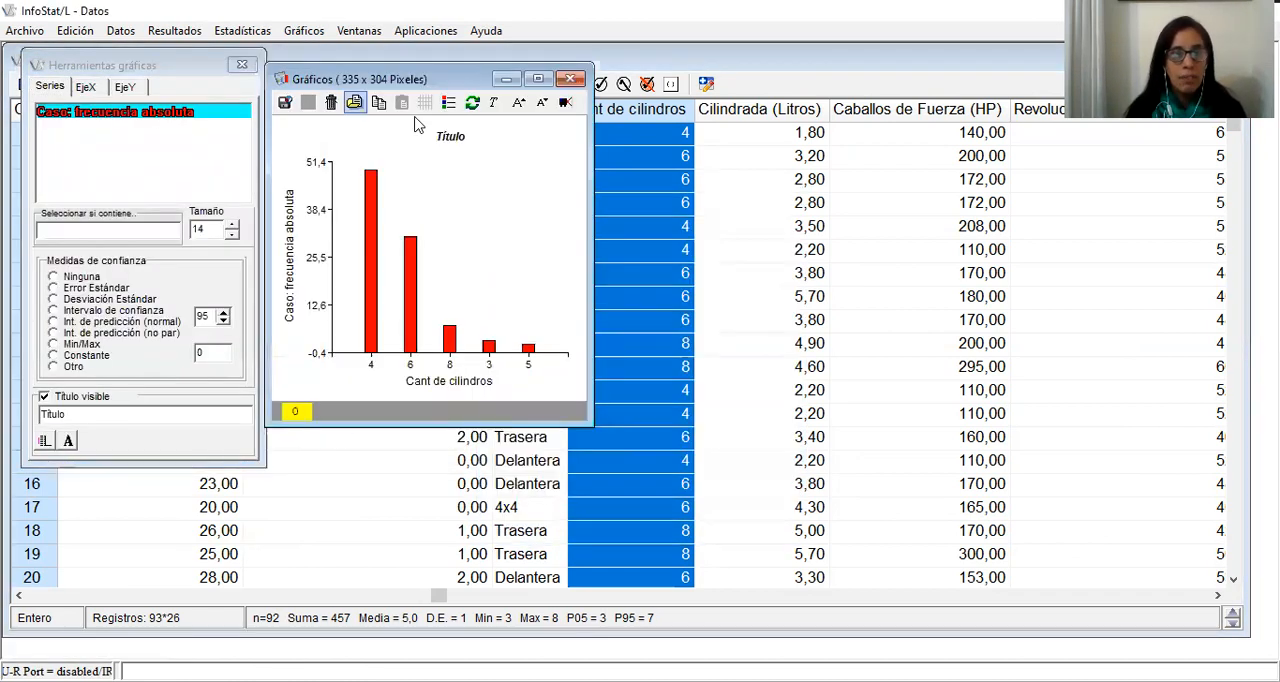
Change the colour of the Caso: frecuencia absoluta series to azul1
{"action": "left_click", "coordinate": [172, 66]}
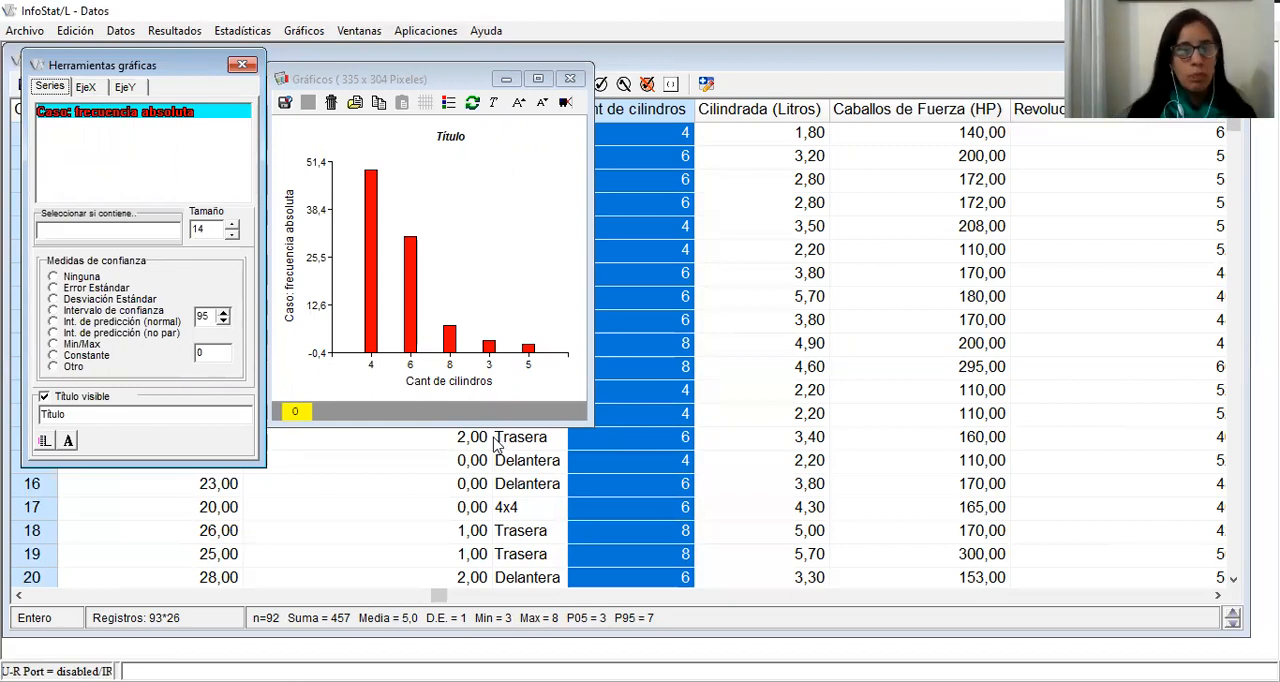
{"action": "right_click", "coordinate": [170, 120]}
{"action": "mouse_move", "coordinate": [362, 148]}
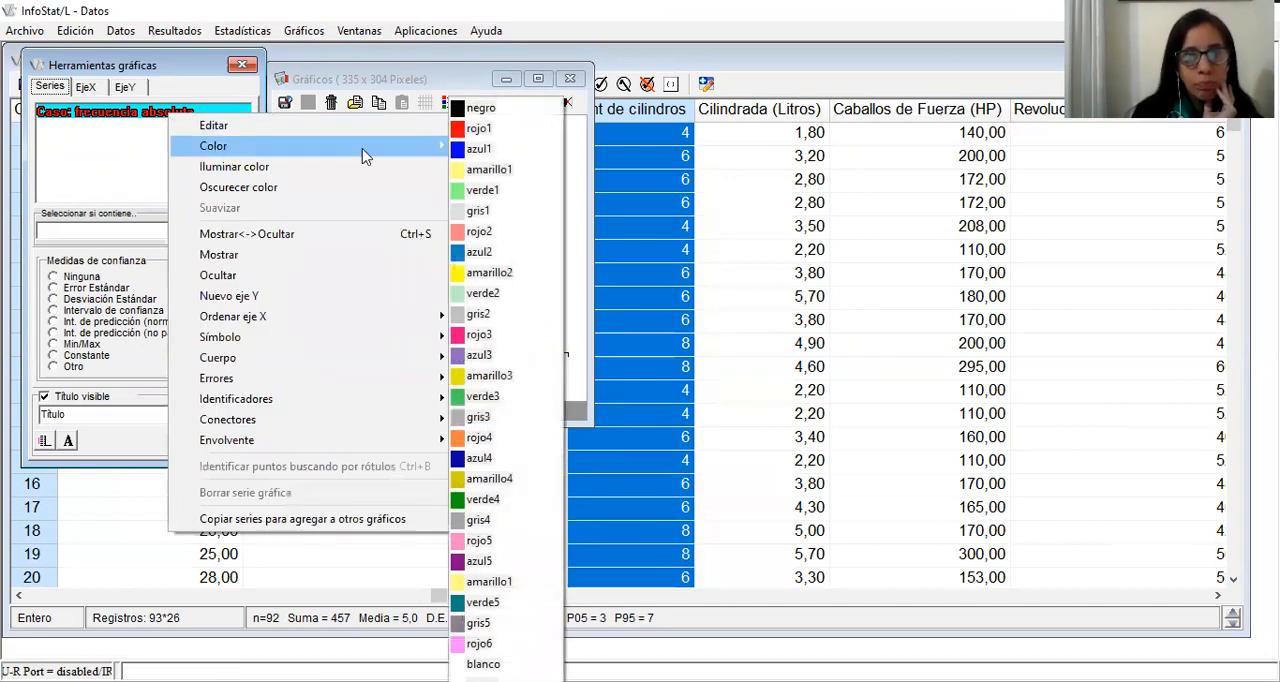
{"action": "left_click", "coordinate": [460, 150]}
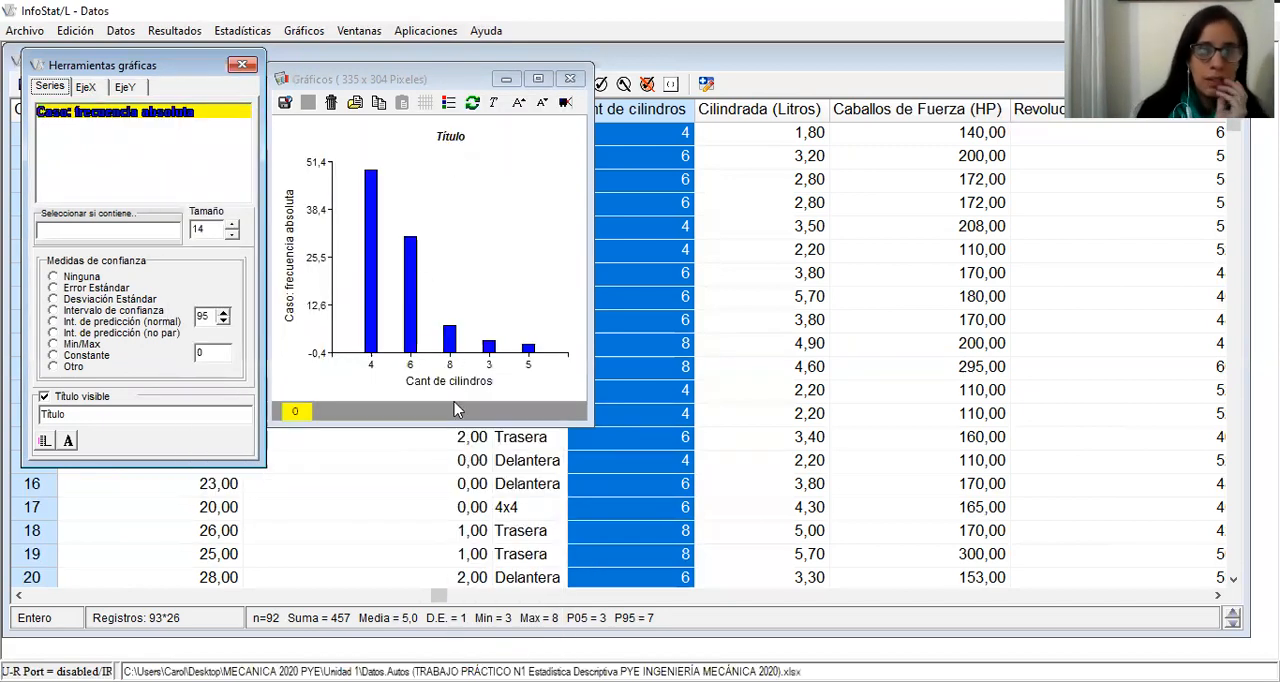
Widen the bars of the absolute frequency series to size 28
{"action": "left_click", "coordinate": [233, 225]}
{"action": "left_click", "coordinate": [233, 225]}
{"action": "left_click", "coordinate": [233, 225]}
{"action": "double_click", "coordinate": [233, 225]}
{"action": "double_click", "coordinate": [233, 225]}
{"action": "double_click", "coordinate": [233, 225]}
{"action": "left_click", "coordinate": [233, 225]}
{"action": "double_click", "coordinate": [233, 225]}
{"action": "left_click", "coordinate": [233, 225]}
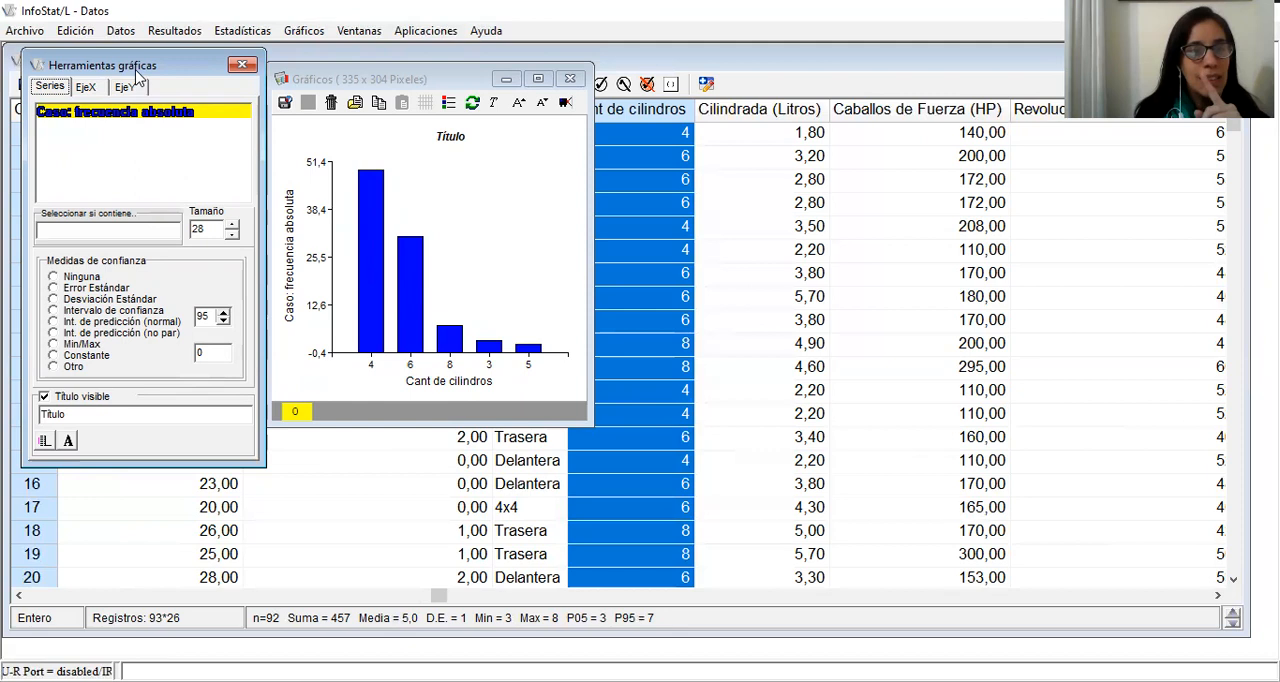
Sort the chart's X axis categories alphabetically
{"action": "right_click", "coordinate": [141, 120]}
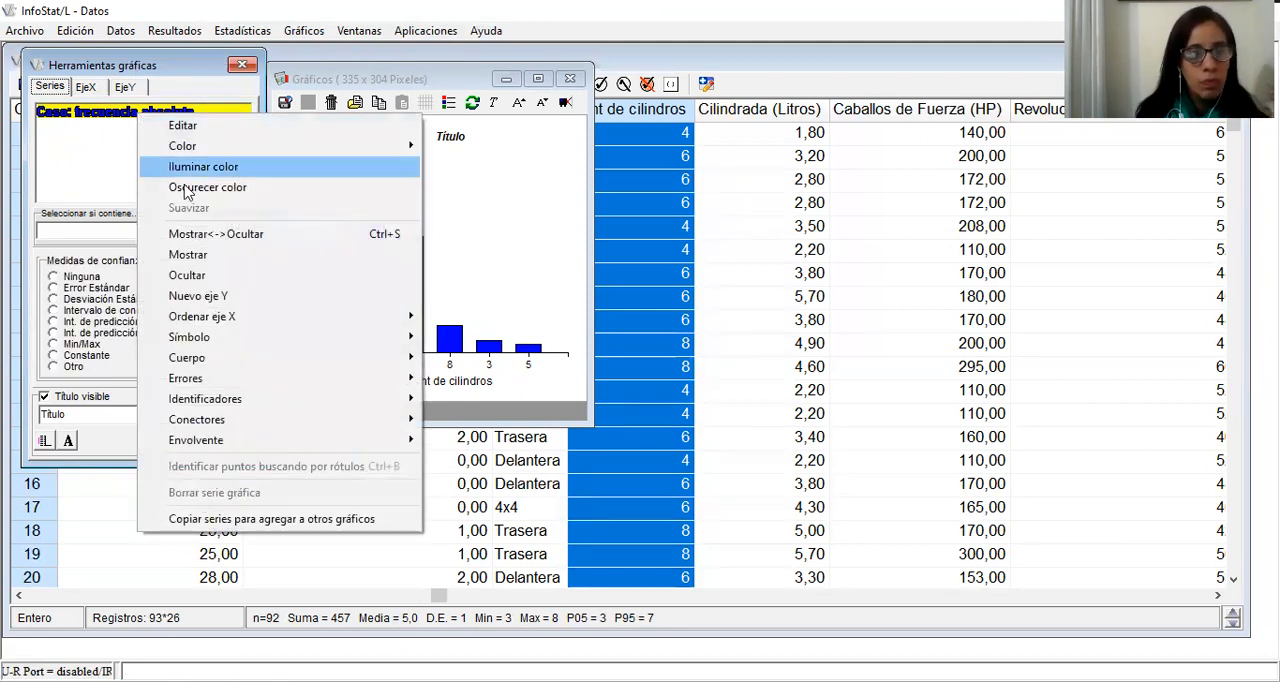
{"action": "mouse_move", "coordinate": [221, 322]}
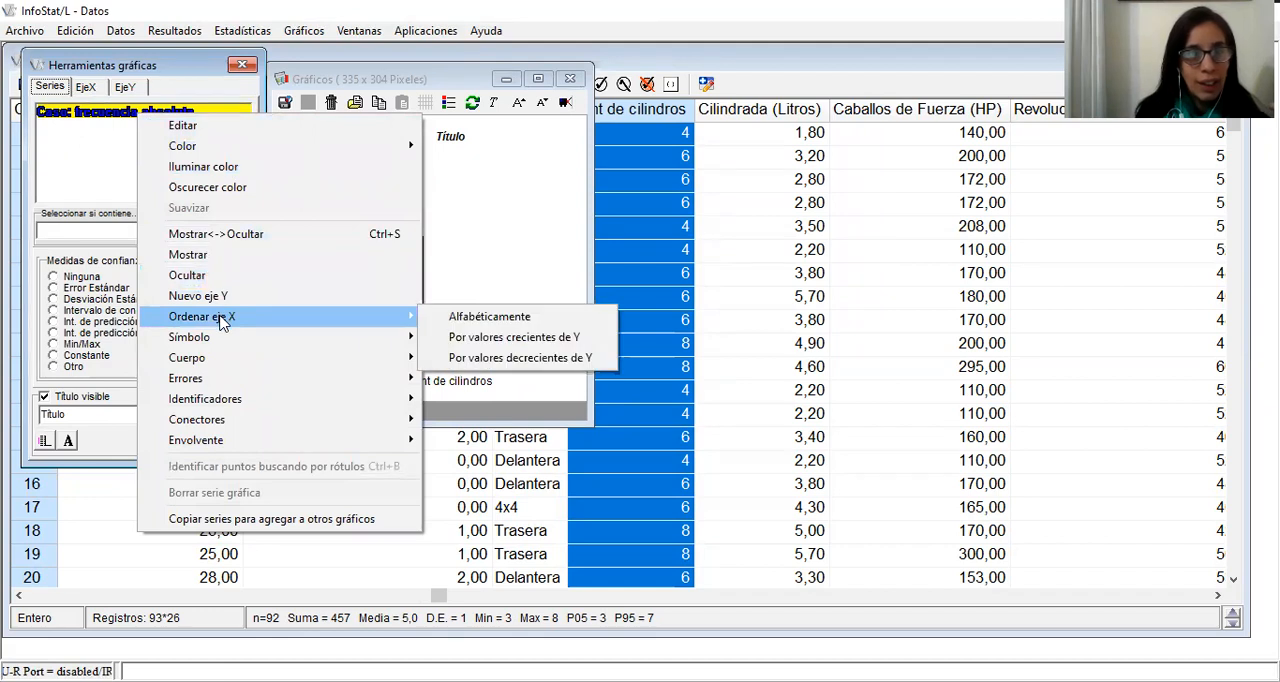
{"action": "left_click", "coordinate": [462, 318]}
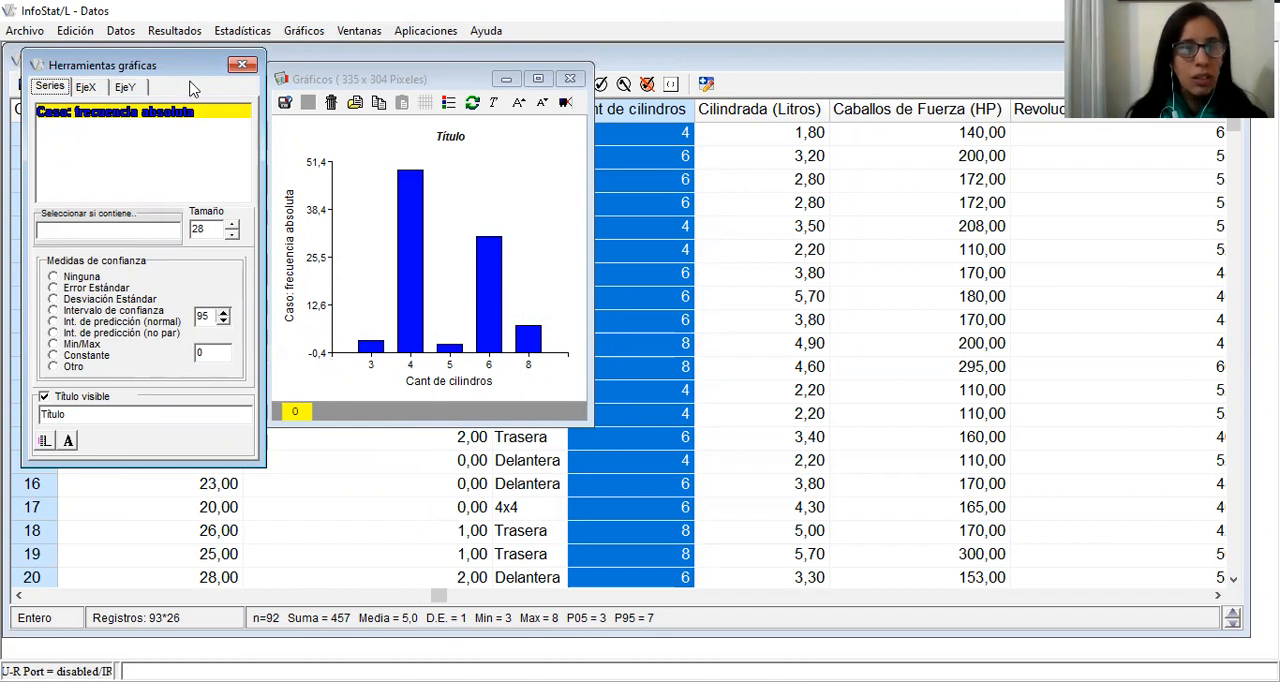
Set the minimum of the chart's Y axis scale to 0
{"action": "left_click", "coordinate": [128, 90]}
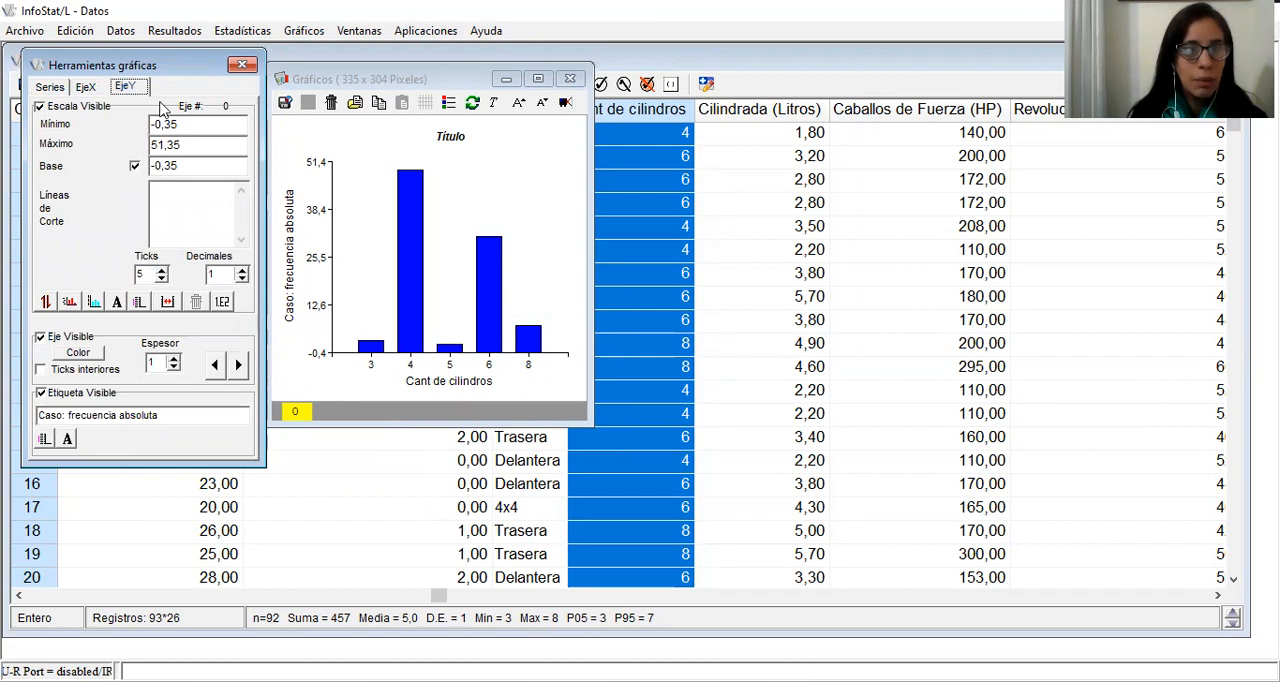
{"action": "double_click", "coordinate": [165, 124]}
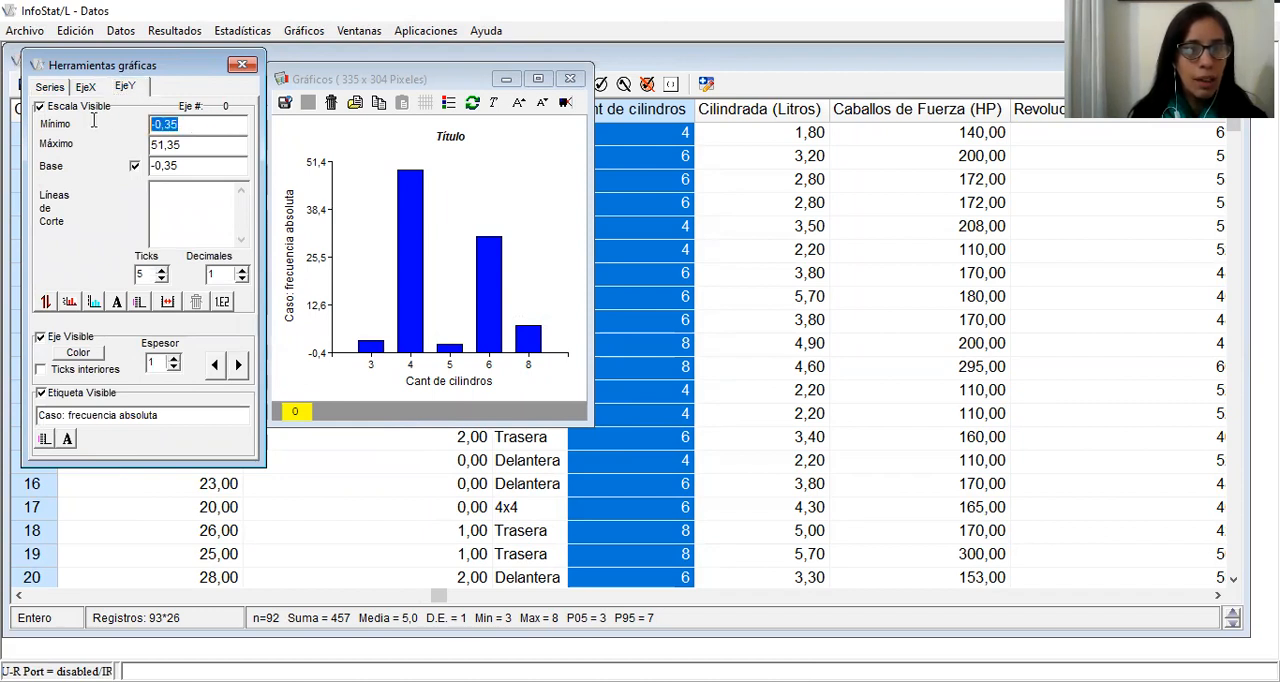
{"action": "type", "text": "0"}
{"action": "key", "text": "Return"}
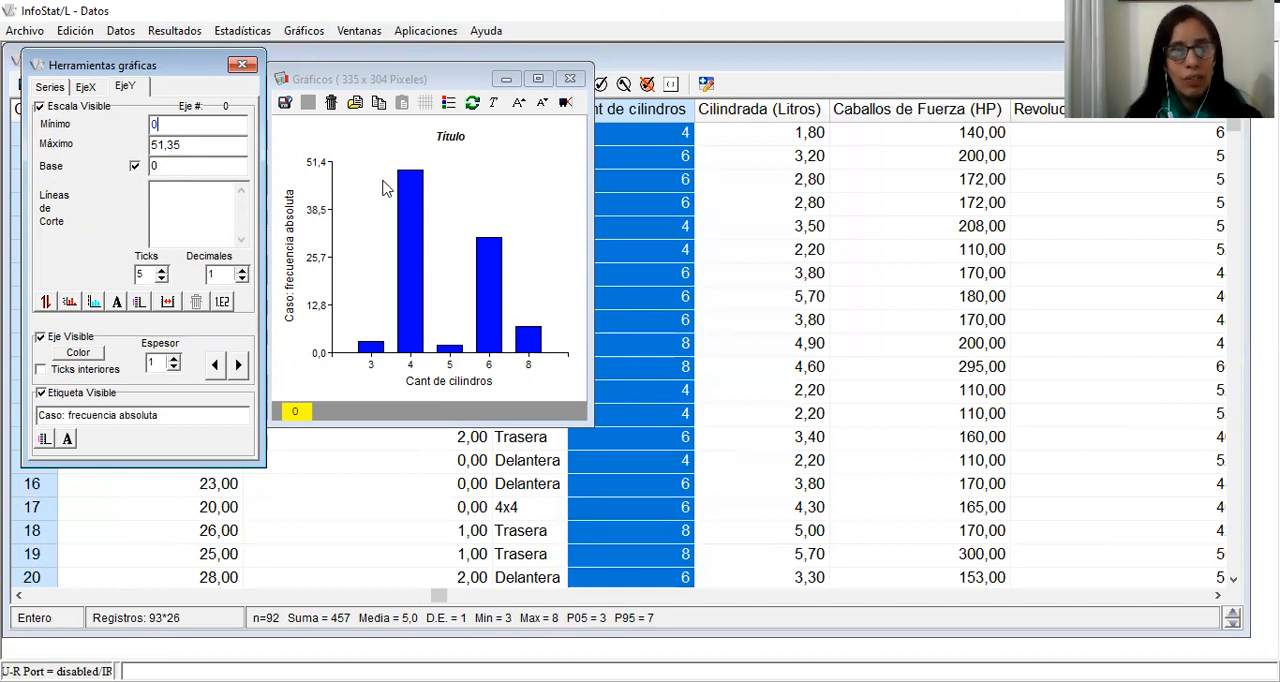
Show the chart's gridlines and set the Y axis maximum to 50
{"action": "left_click", "coordinate": [427, 103]}
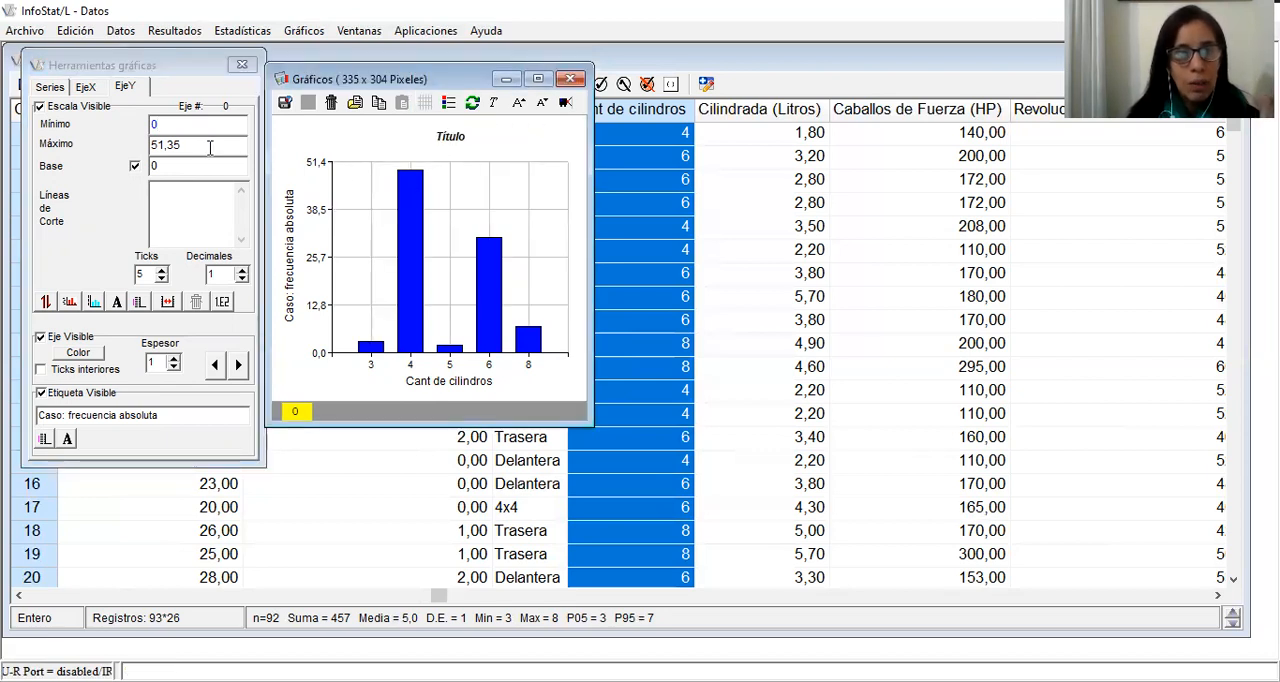
{"action": "left_click_drag", "start_coordinate": [210, 147], "coordinate": [160, 145]}
{"action": "type", "text": "0"}
{"action": "key", "text": "Return"}
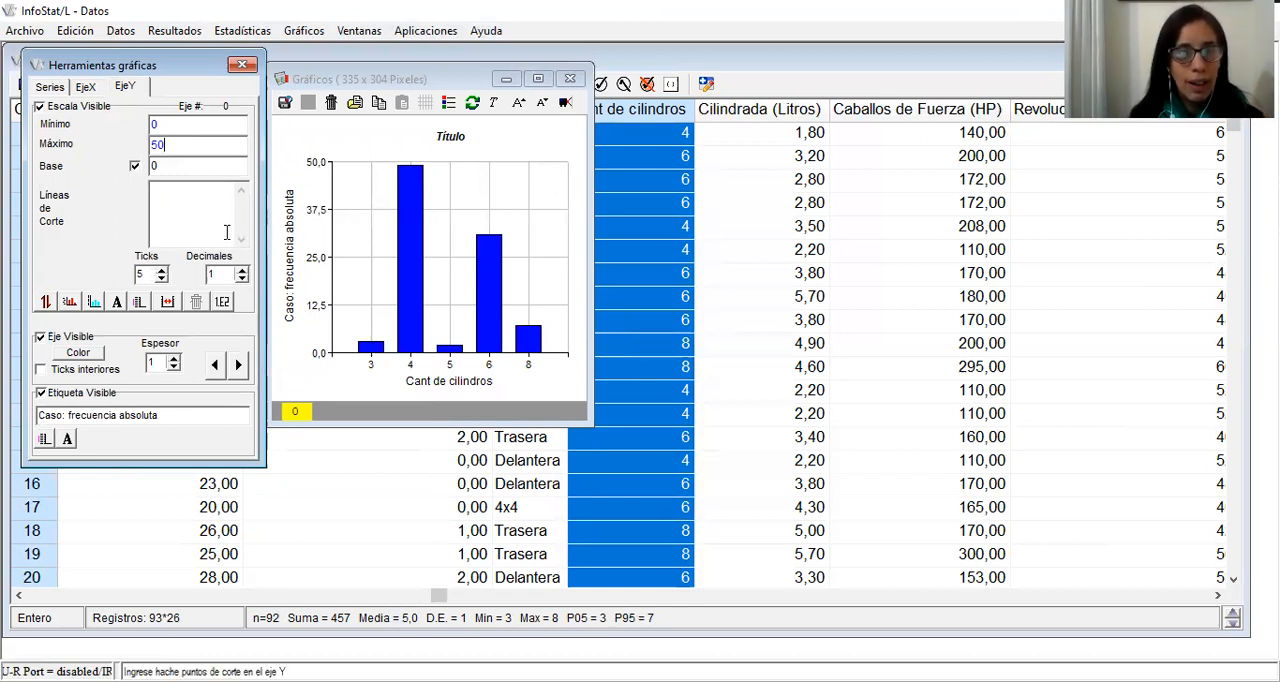
Hide the chart's gridlines and give the Y axis scale 6 ticks with 0 decimals
{"action": "left_click", "coordinate": [423, 106]}
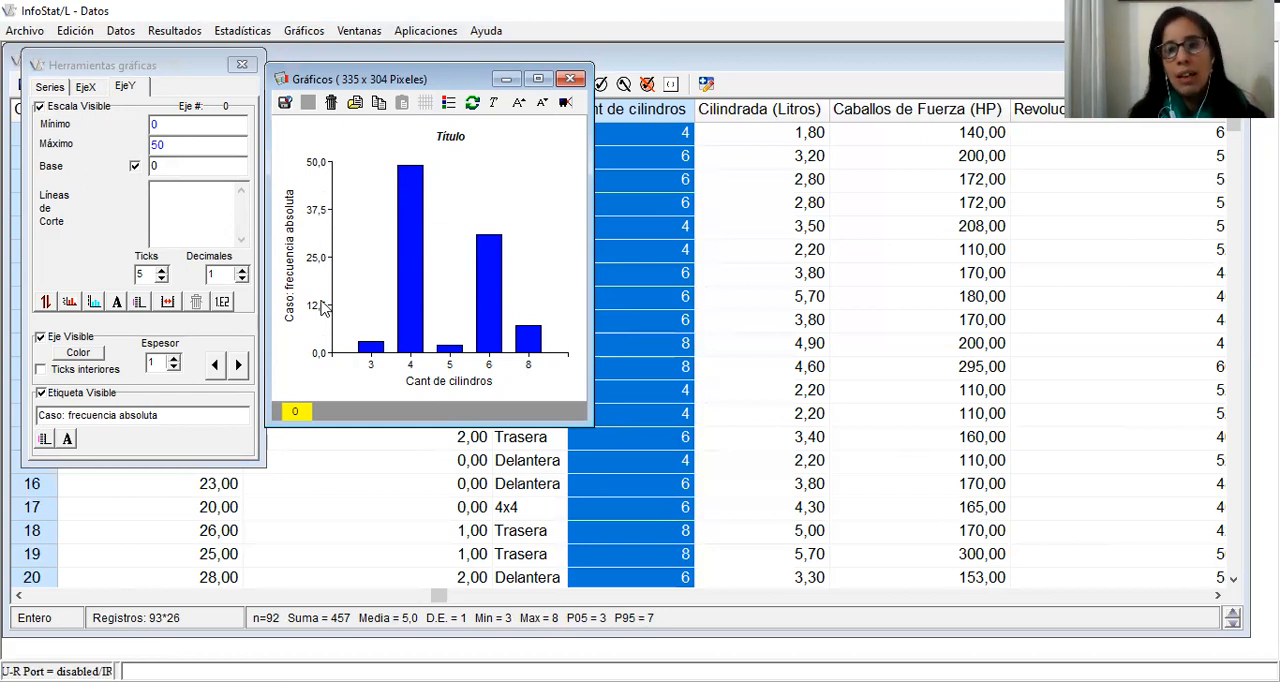
{"action": "left_click", "coordinate": [161, 272]}
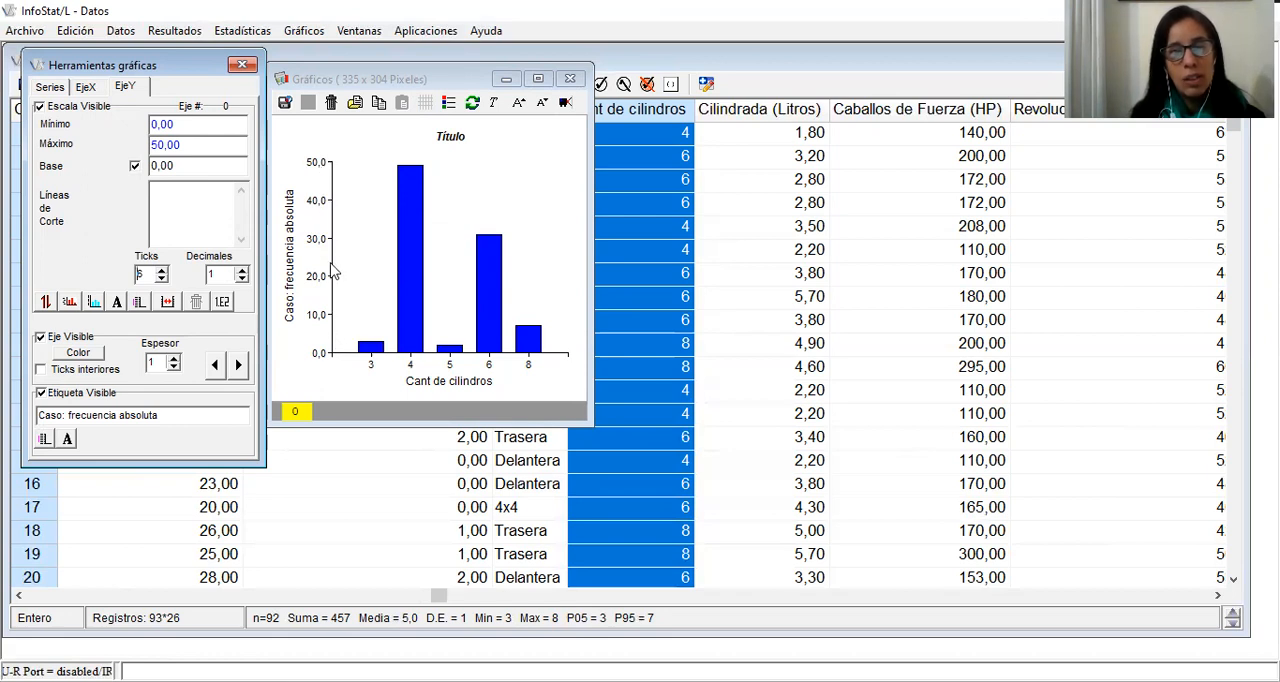
{"action": "left_click", "coordinate": [241, 279]}
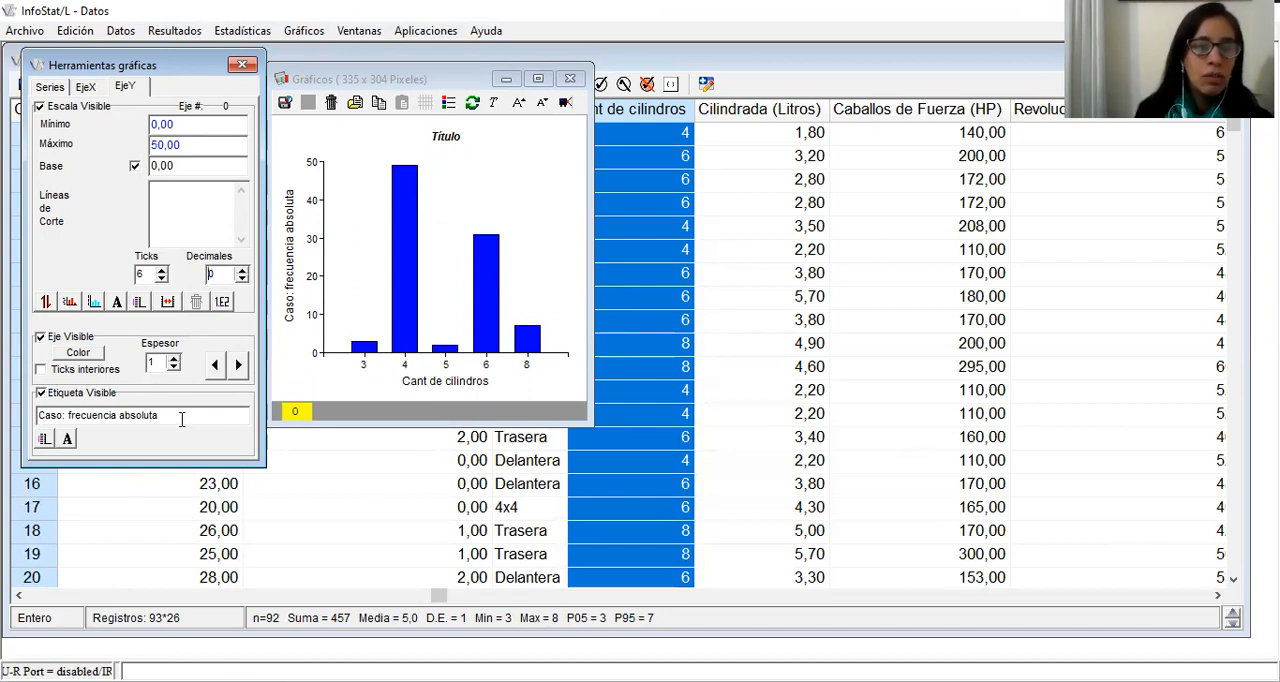
Replace the Y axis label with "Número de vehículos"
{"action": "left_click_drag", "start_coordinate": [180, 416], "coordinate": [9, 414]}
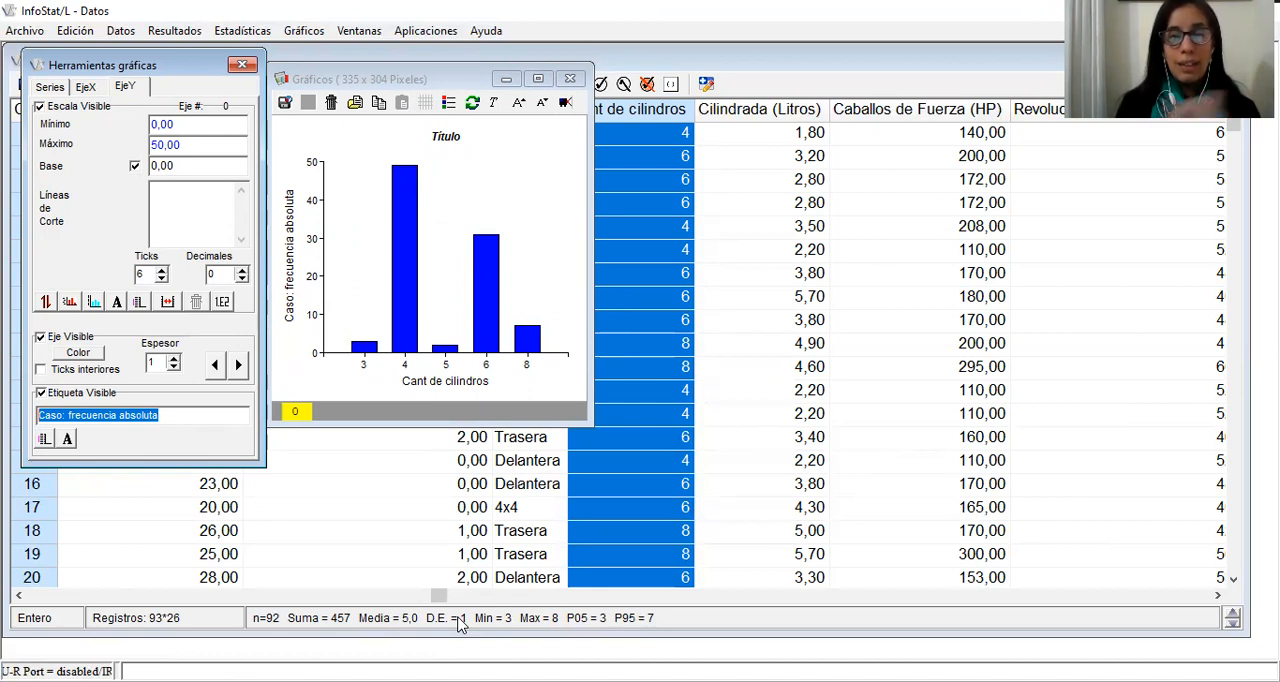
{"action": "type", "text": "N"}
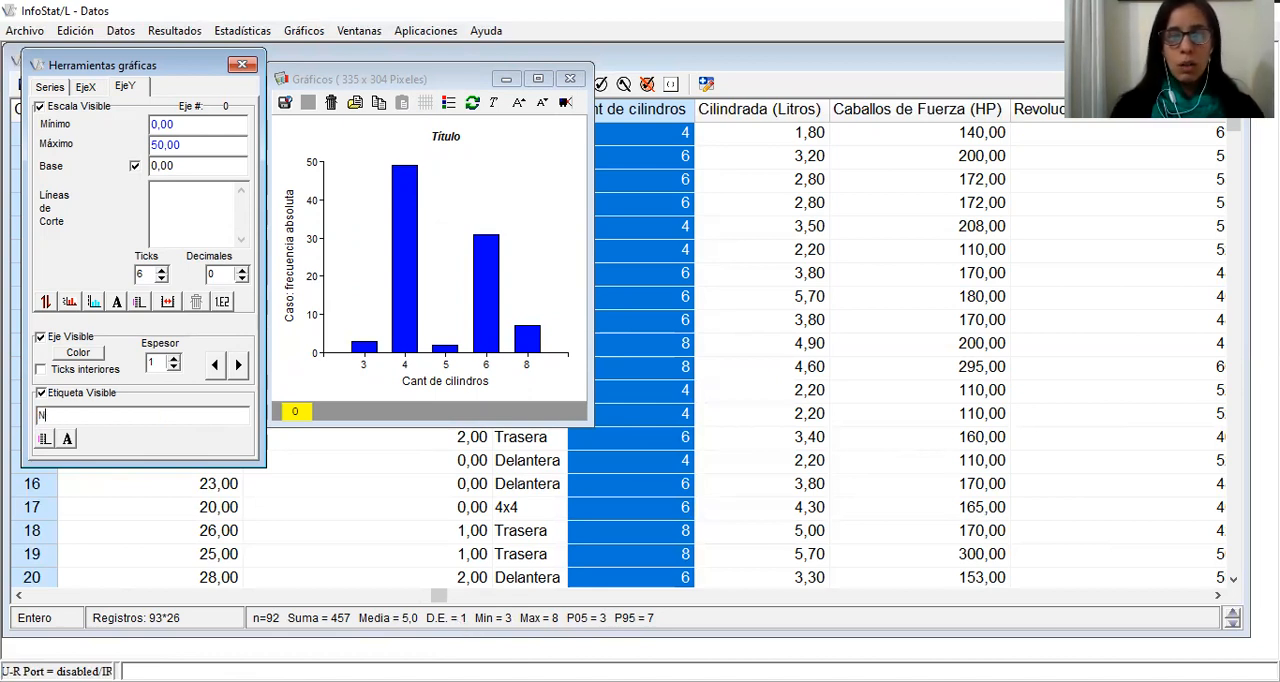
{"action": "type", "text": "úmero de vehículos"}
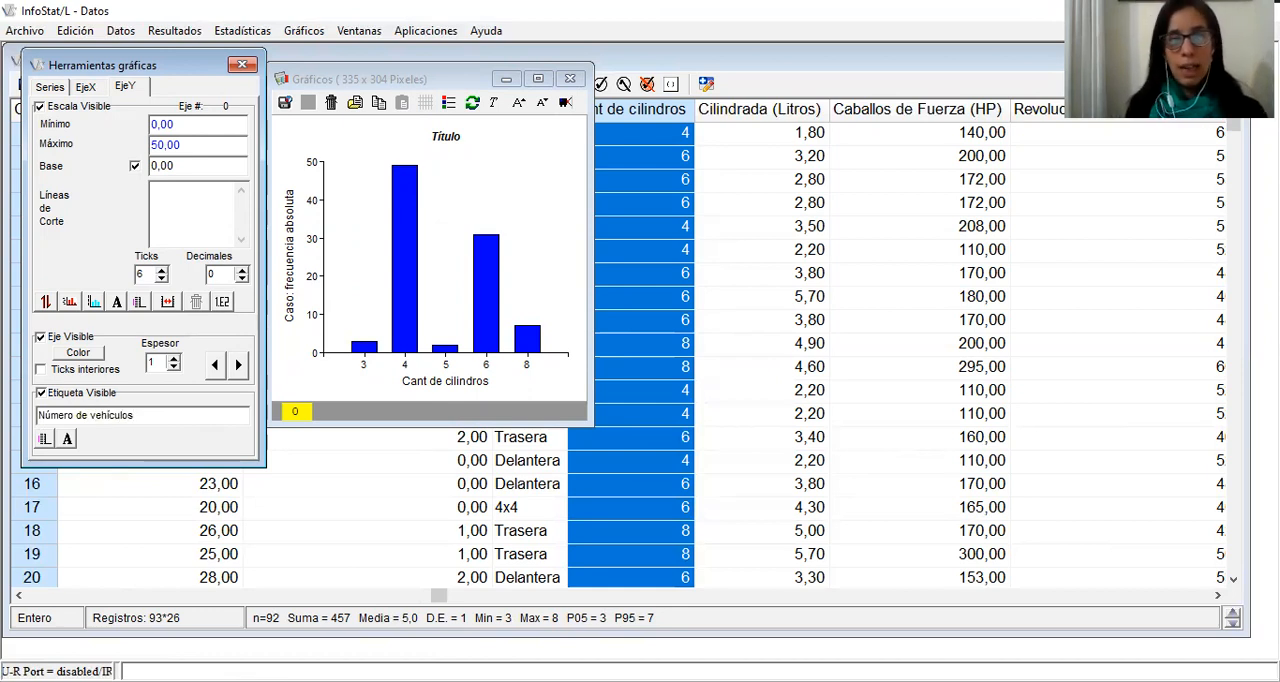
{"action": "key", "text": "Return"}
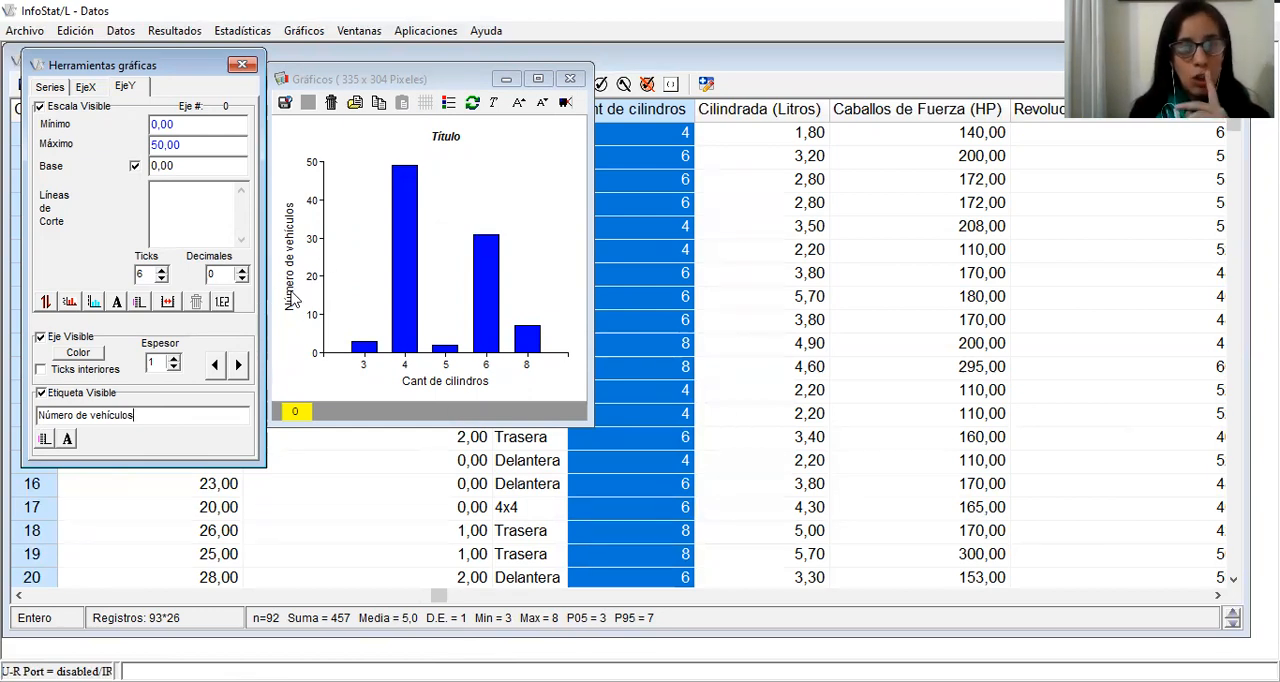
Change the X axis label to "Cantidad de cilindros" and hide the chart's title
{"action": "left_click", "coordinate": [418, 388]}
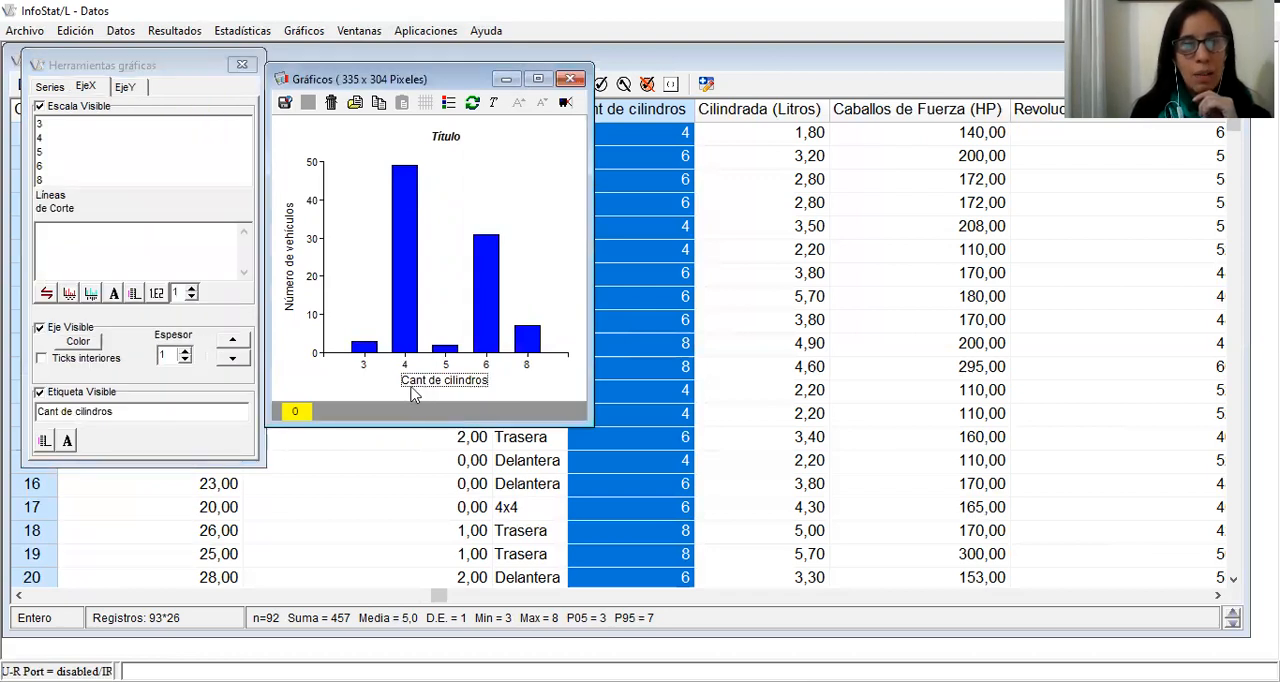
{"action": "left_click", "coordinate": [60, 412]}
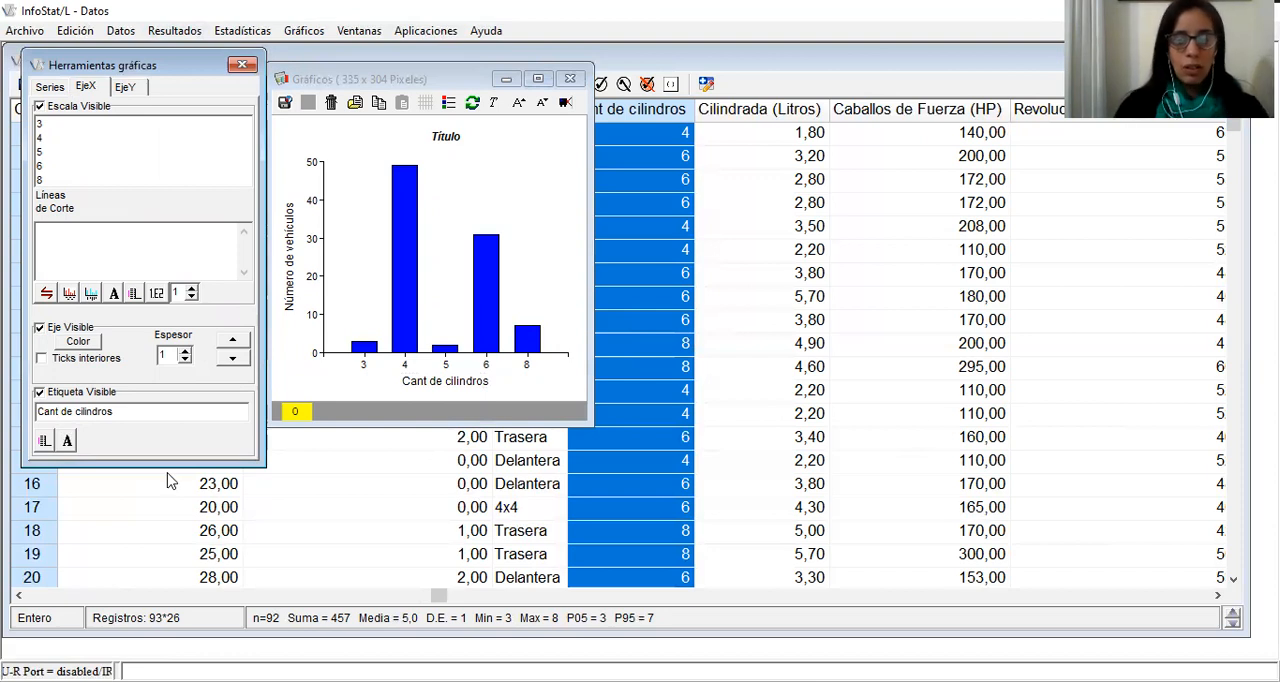
{"action": "type", "text": "idad"}
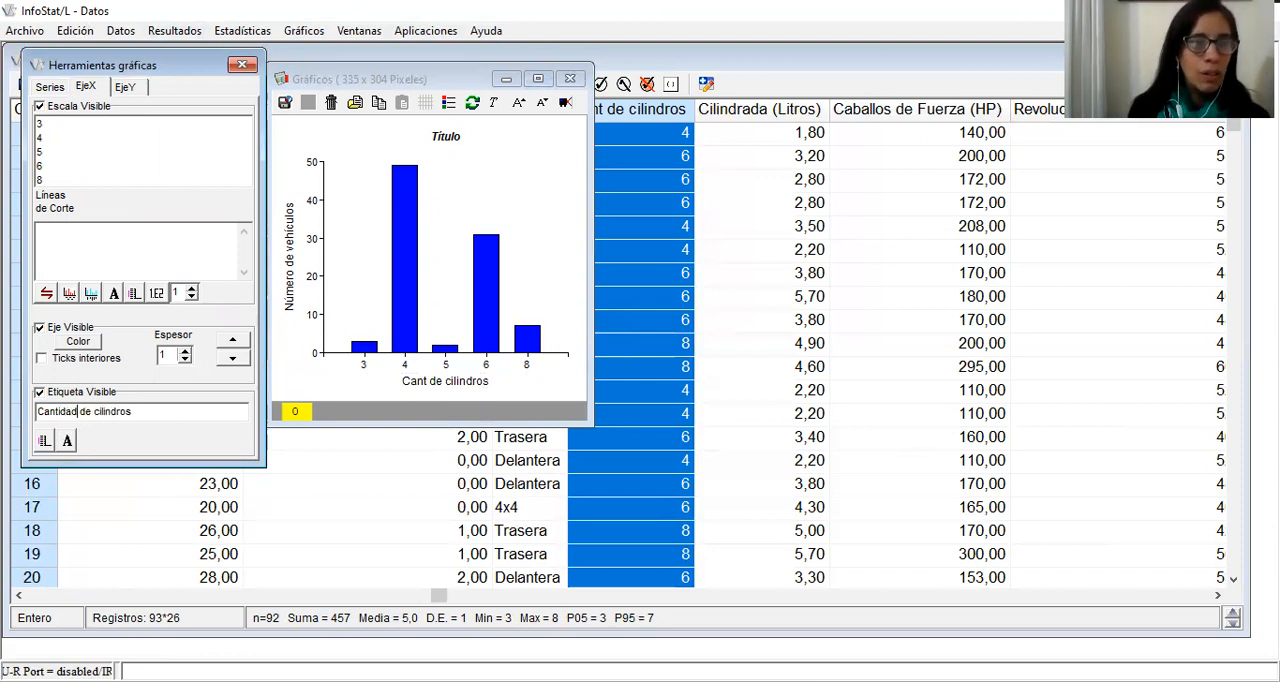
{"action": "key", "text": "Return"}
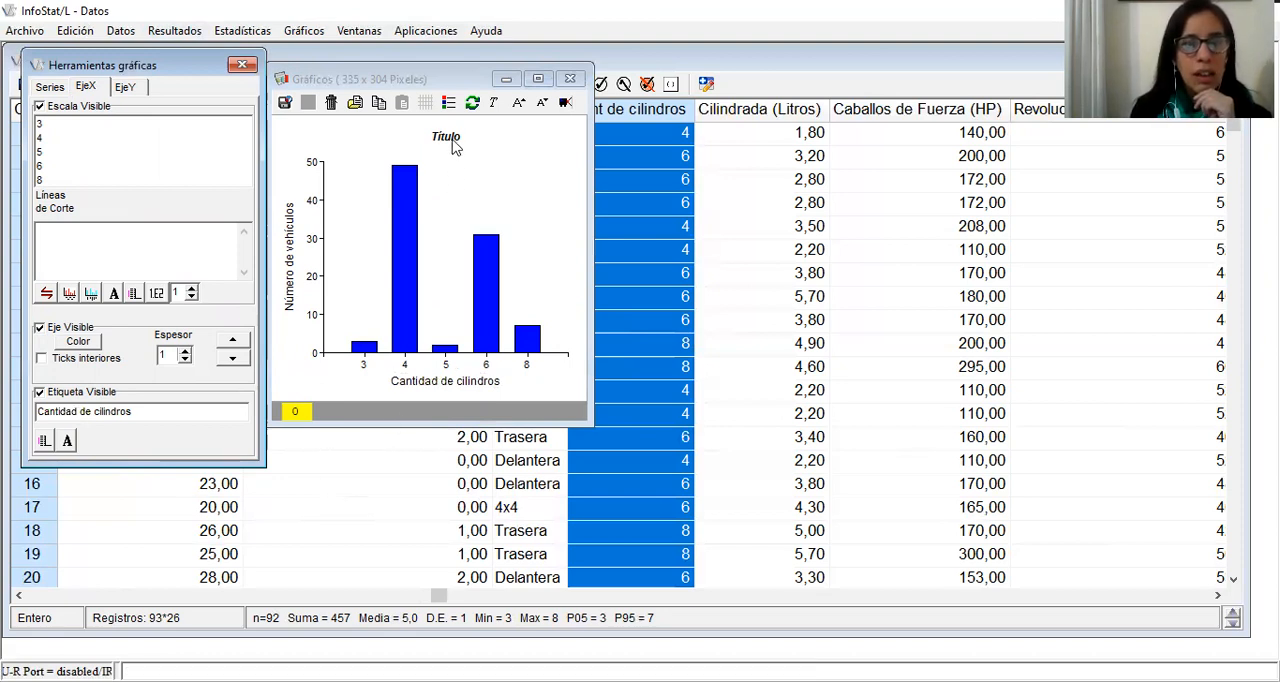
{"action": "left_click", "coordinate": [49, 88]}
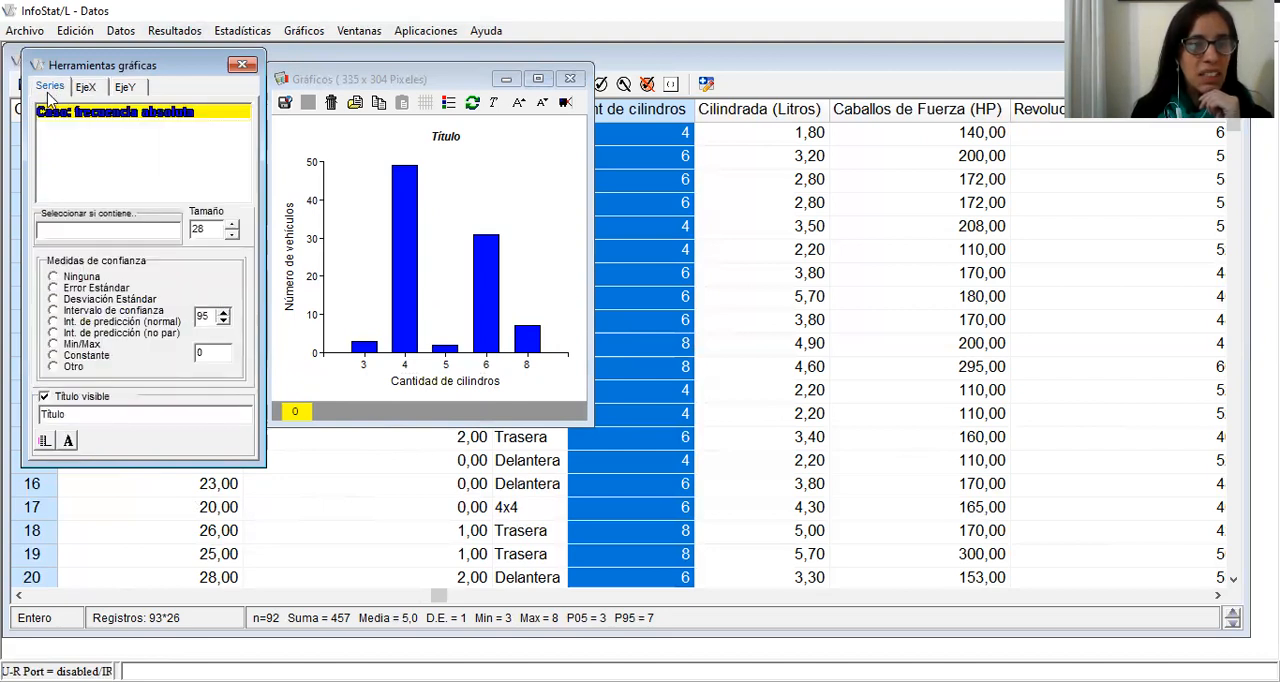
{"action": "left_click", "coordinate": [44, 397]}
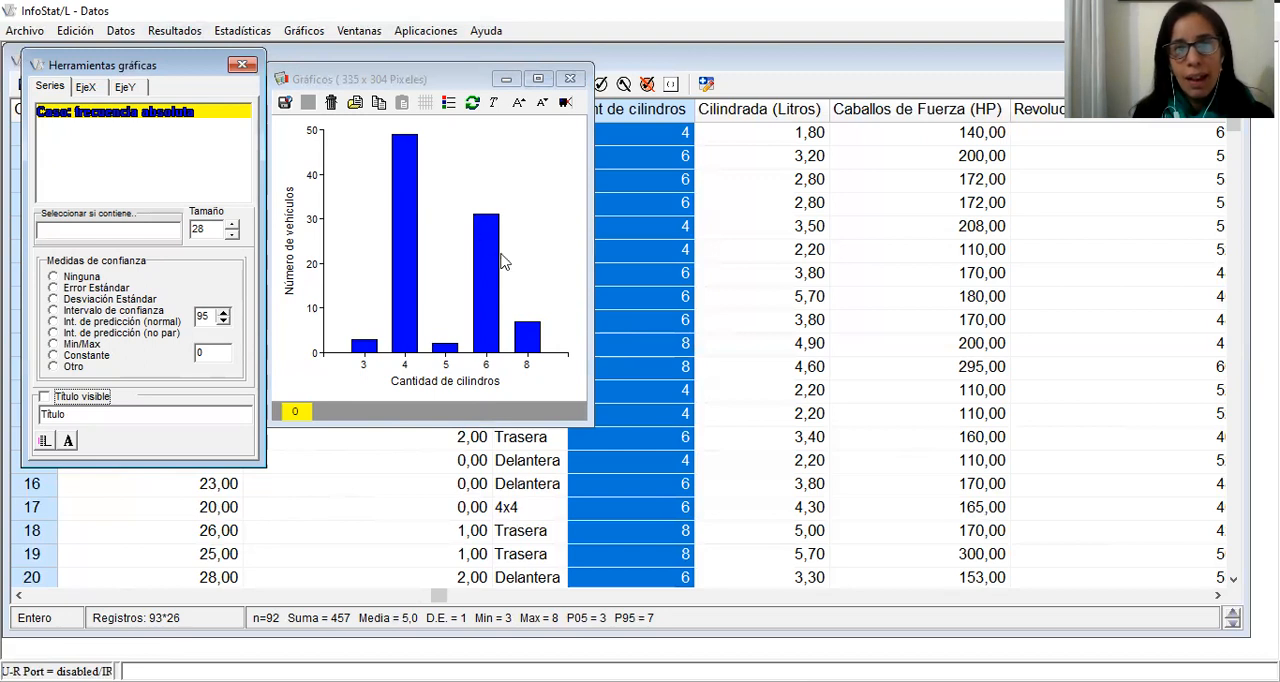
Add frequency value labels to the bars for 3, 4 and 5 cylinders and place each one centred above its bar
{"action": "left_click", "coordinate": [366, 348]}
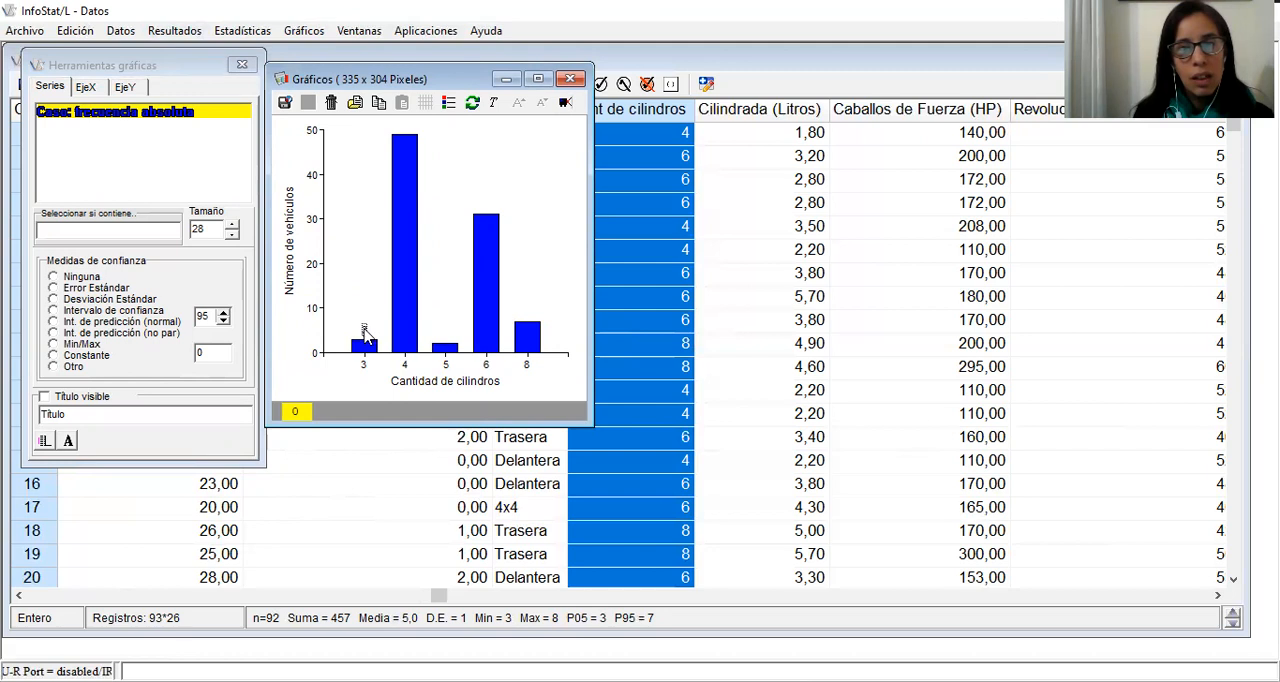
{"action": "left_click", "coordinate": [404, 142]}
{"action": "left_click_drag", "start_coordinate": [428, 135], "coordinate": [404, 127]}
{"action": "left_click", "coordinate": [448, 349]}
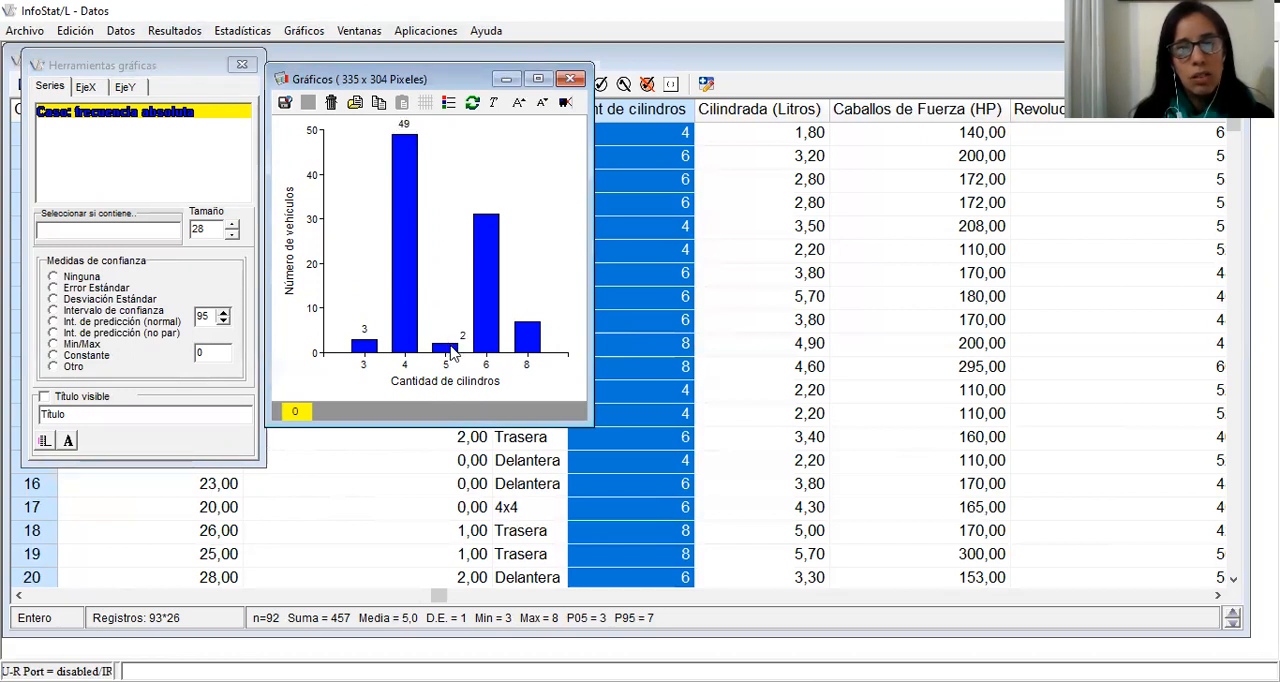
{"action": "left_click", "coordinate": [464, 339]}
{"action": "left_click_drag", "start_coordinate": [464, 339], "coordinate": [448, 340]}
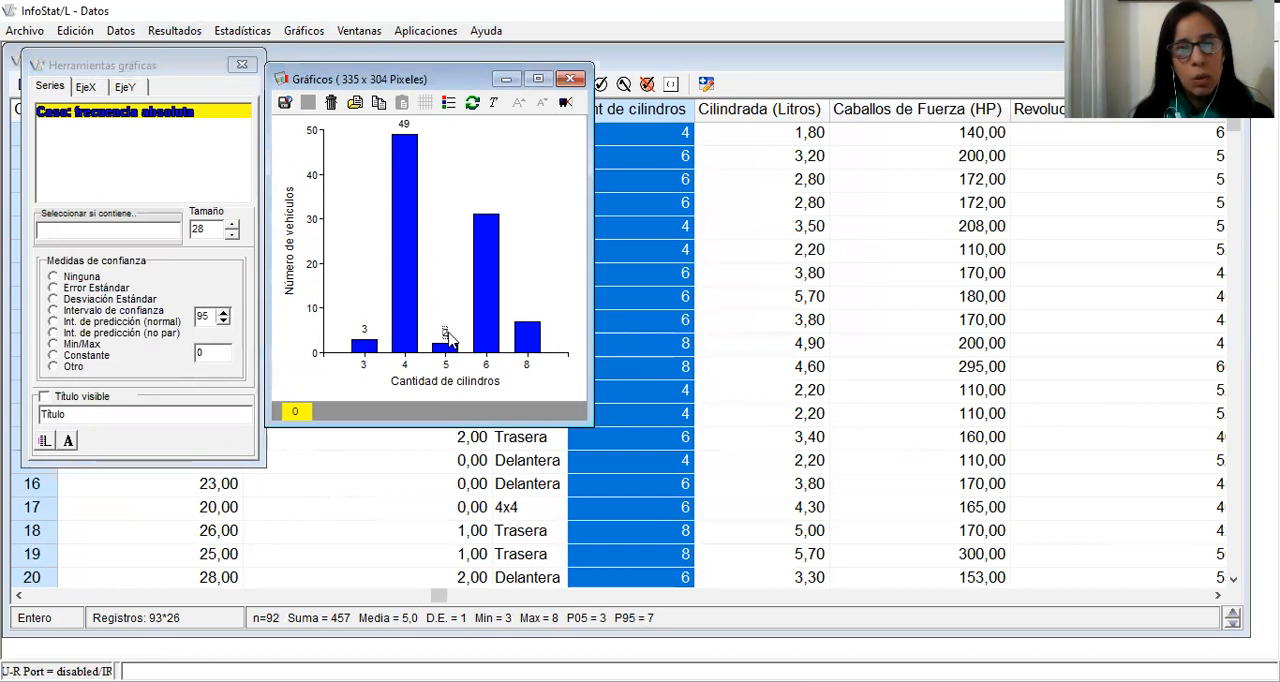
Add frequency value labels to the 6 and 8 cylinder bars and centre each one above its bar
{"action": "mouse_move", "coordinate": [487, 227]}
{"action": "left_mouse_down"}
{"action": "mouse_move", "coordinate": [515, 205]}
{"action": "mouse_move", "coordinate": [487, 206]}
{"action": "left_mouse_up"}
{"action": "left_click", "coordinate": [509, 206]}
{"action": "left_click", "coordinate": [535, 336]}
{"action": "left_click_drag", "start_coordinate": [549, 323], "coordinate": [529, 315]}
{"action": "left_click", "coordinate": [557, 369]}
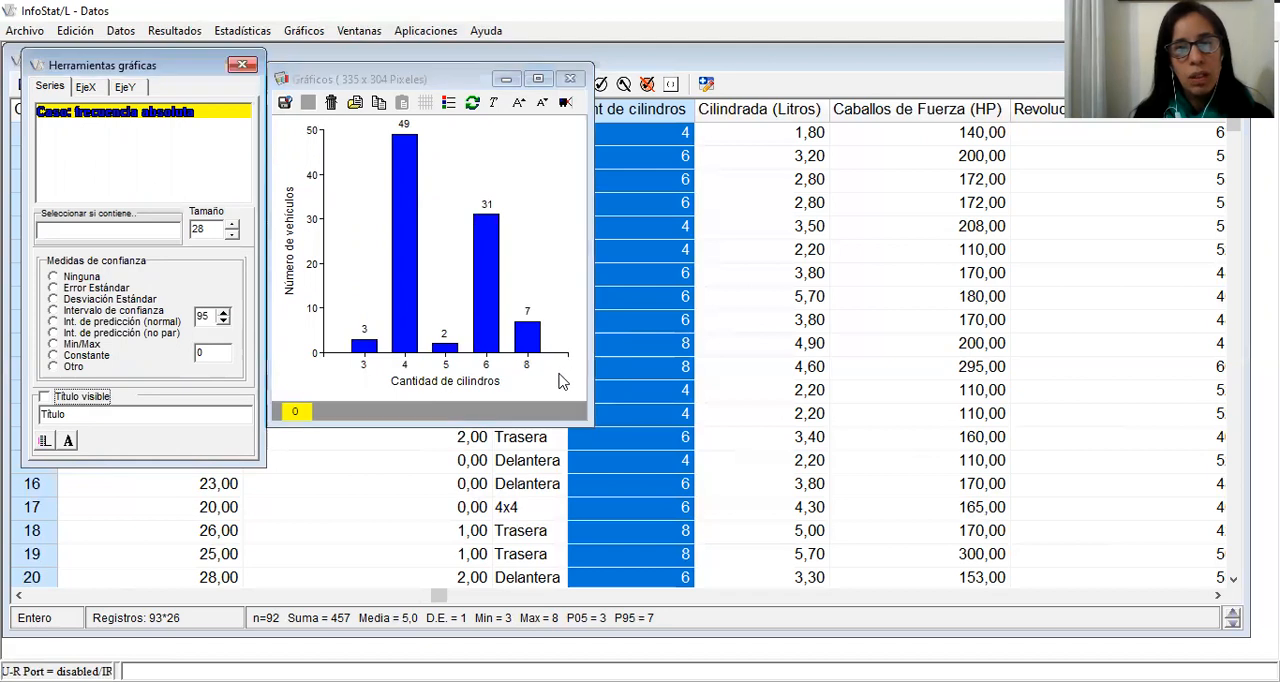